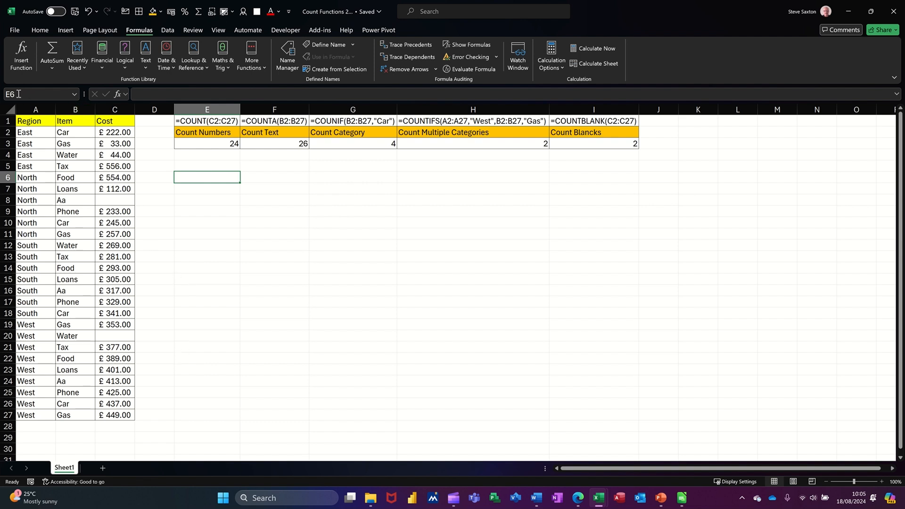
Enter =COUNT(C2:C27) in cell E5 to count the numbers in the Cost column
drag(42, 122, 132, 415)
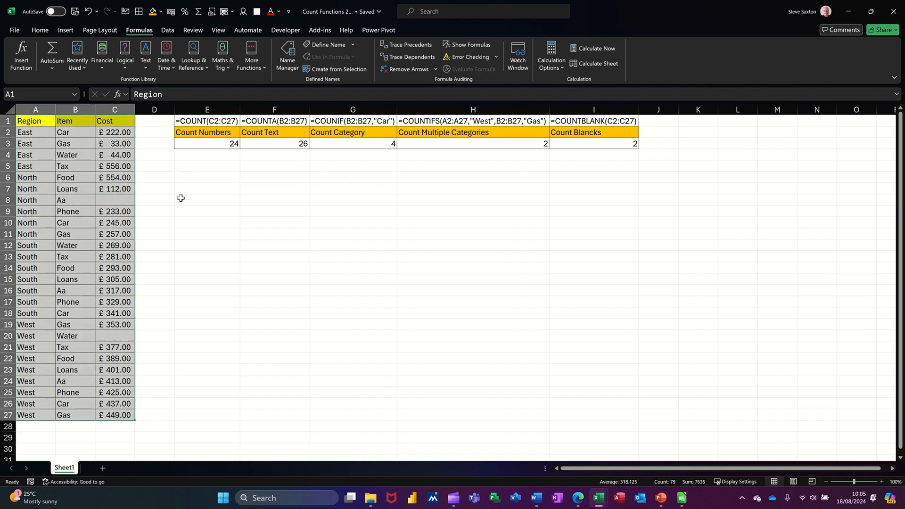
click(208, 166)
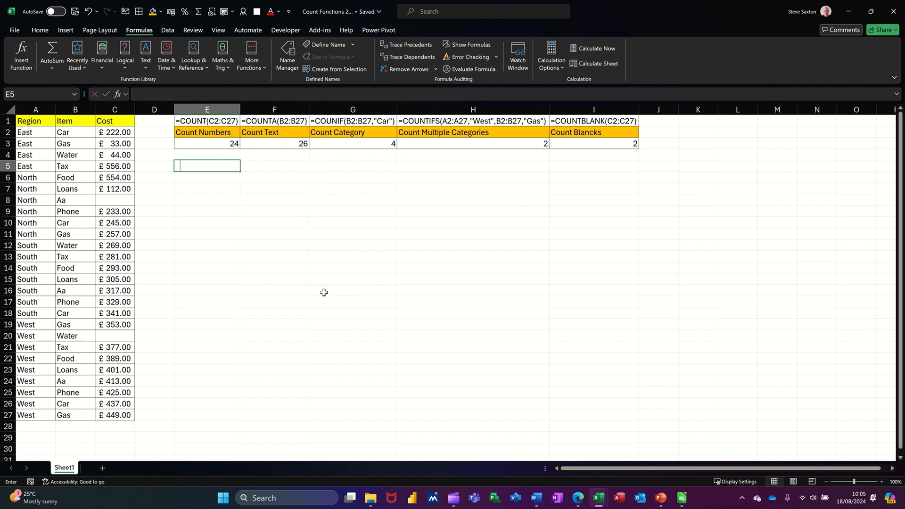
text(=count)
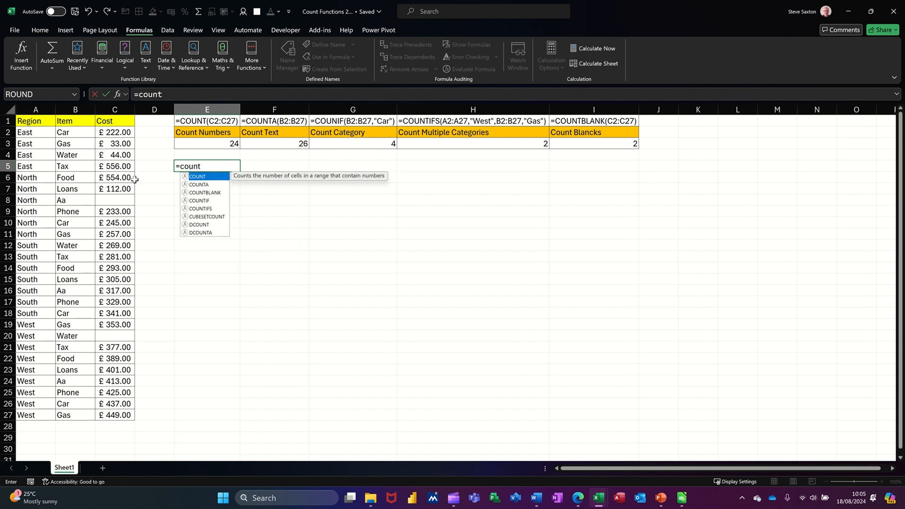
key(Tab)
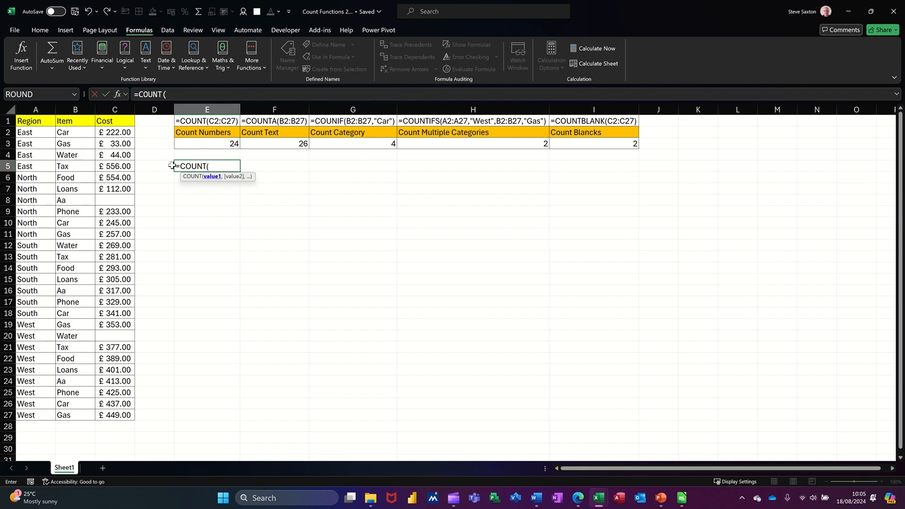
drag(114, 133, 109, 413)
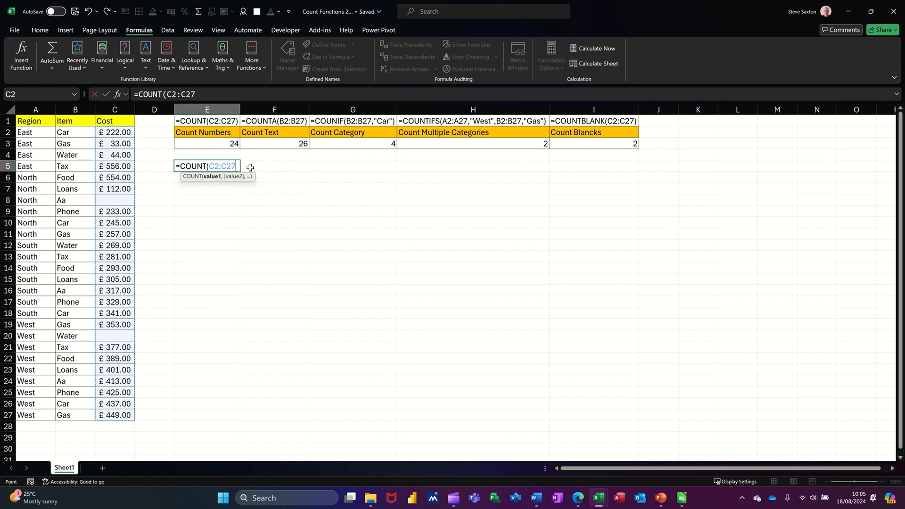
click(105, 93)
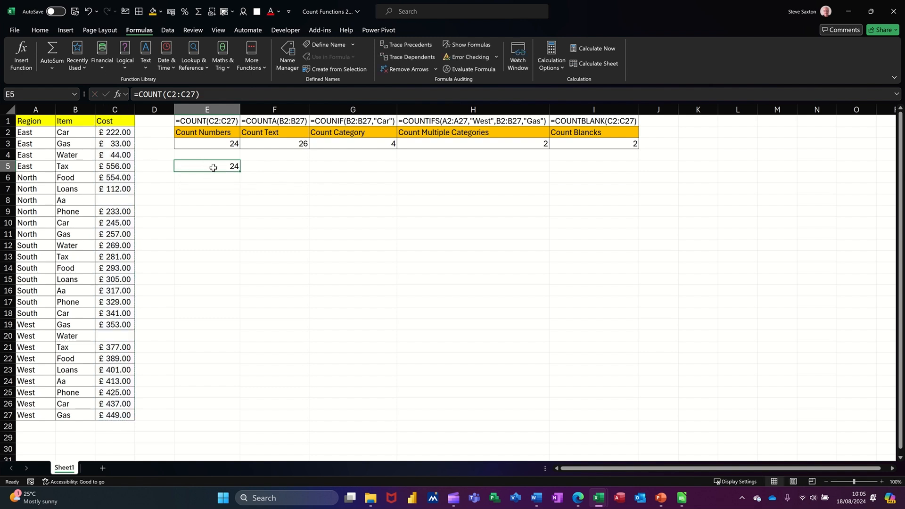
Enter =COUNT(B2:B27) in cell E6 to try the number count on the Item column's text
click(210, 179)
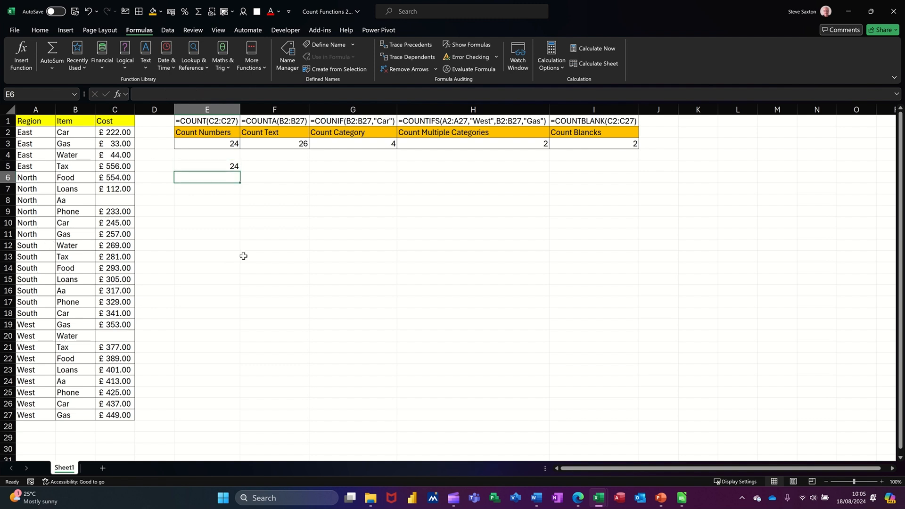
text(=c)
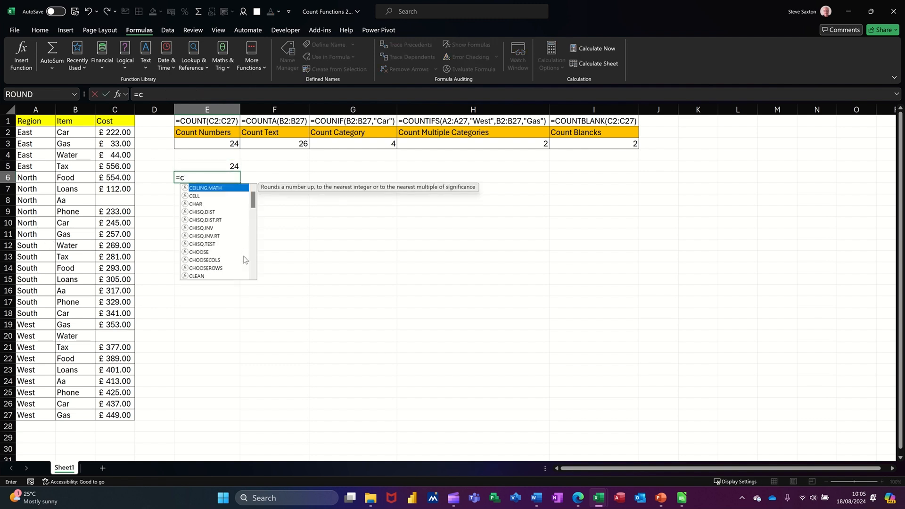
text(ount)
key(Tab)
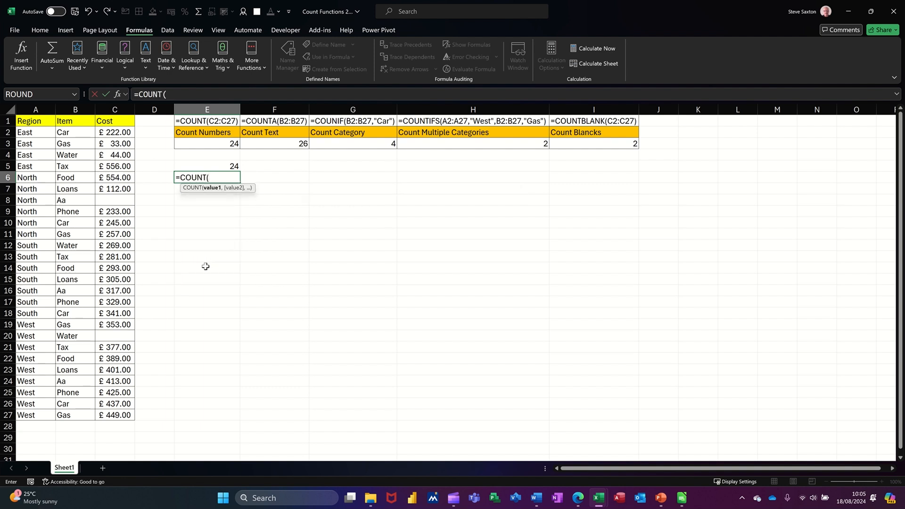
drag(69, 130, 66, 414)
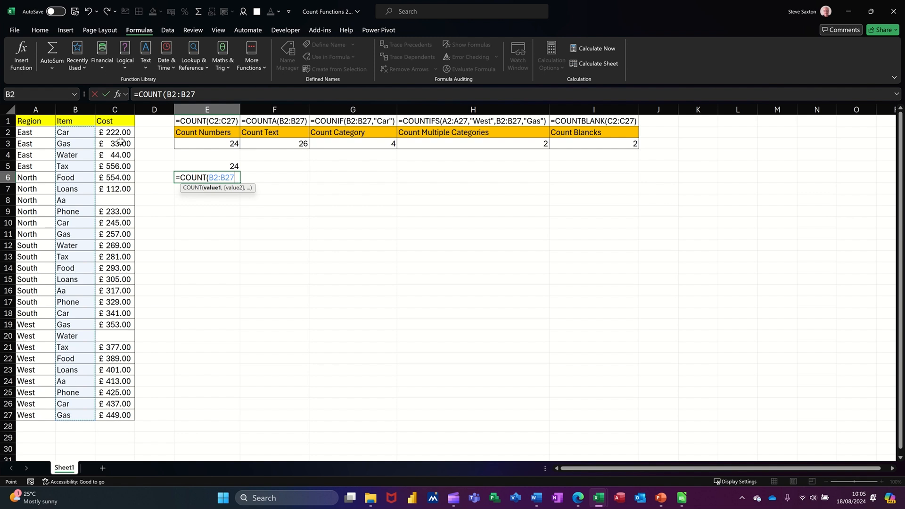
click(106, 95)
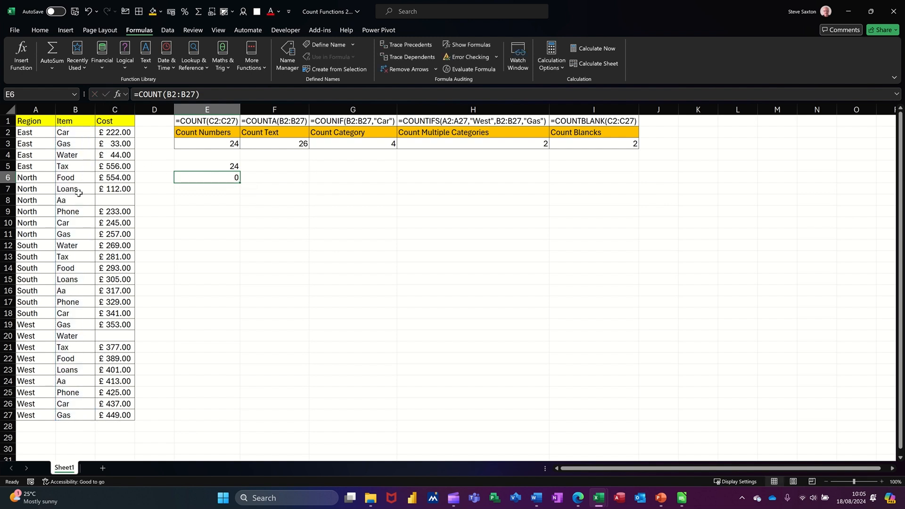
Start a Count Numbers AutoSum formula in cell E5, and cancel it without replacing the existing formula
click(201, 167)
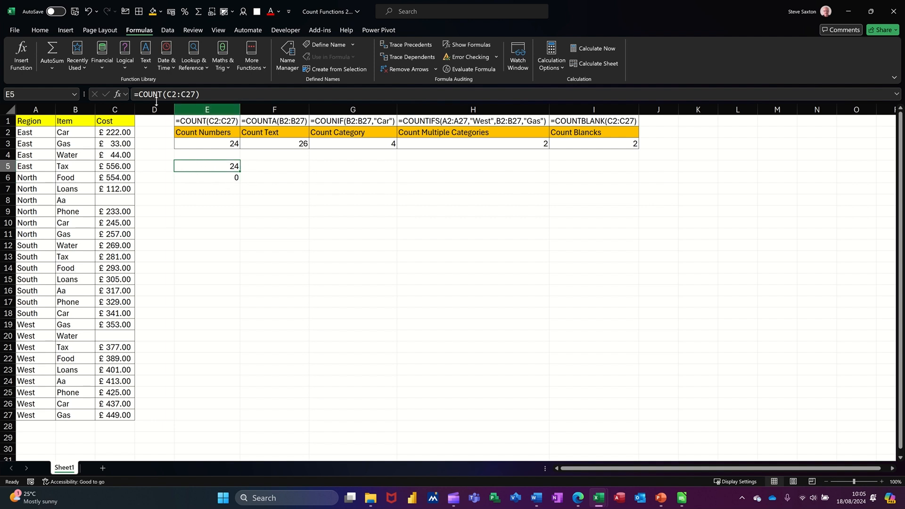
click(41, 30)
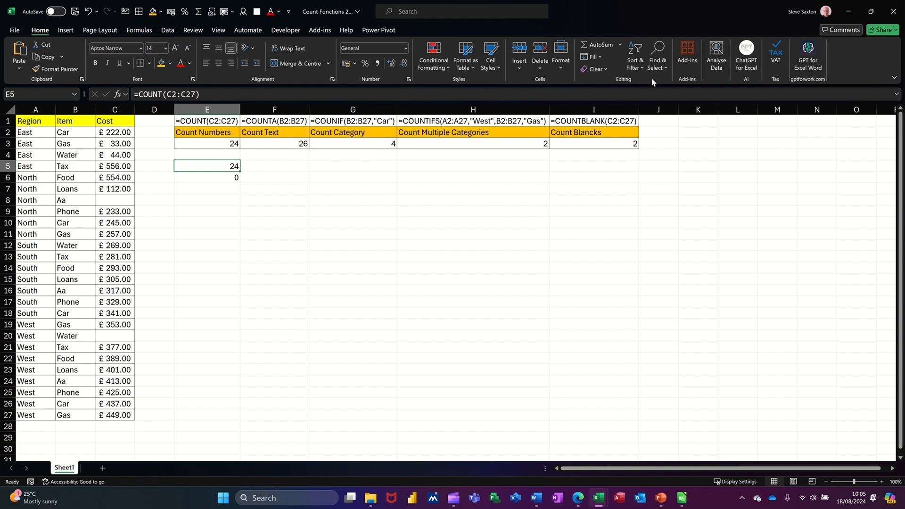
click(621, 44)
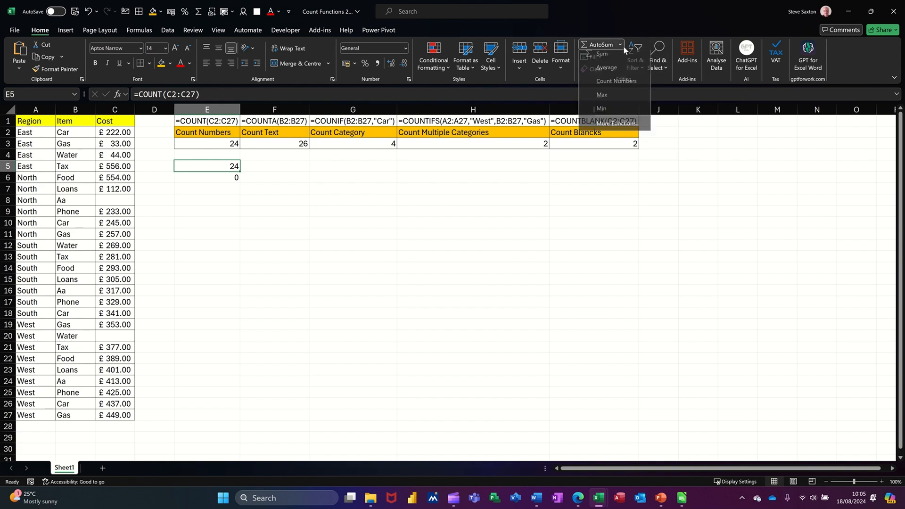
click(627, 86)
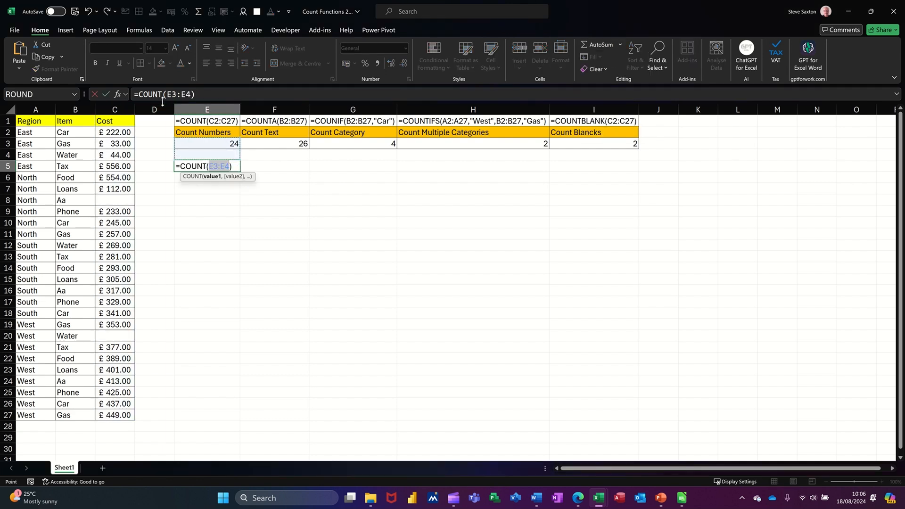
click(95, 98)
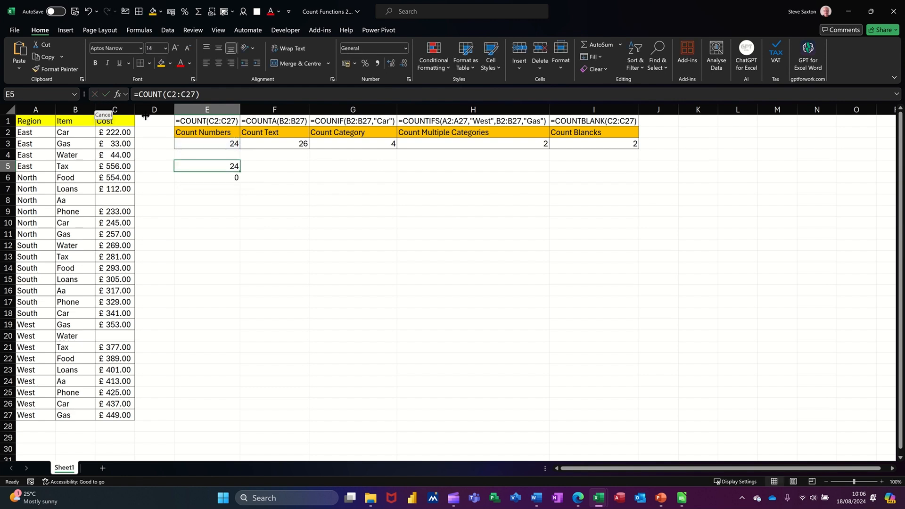
Clear the Item column COUNT formula from cell E6
click(205, 180)
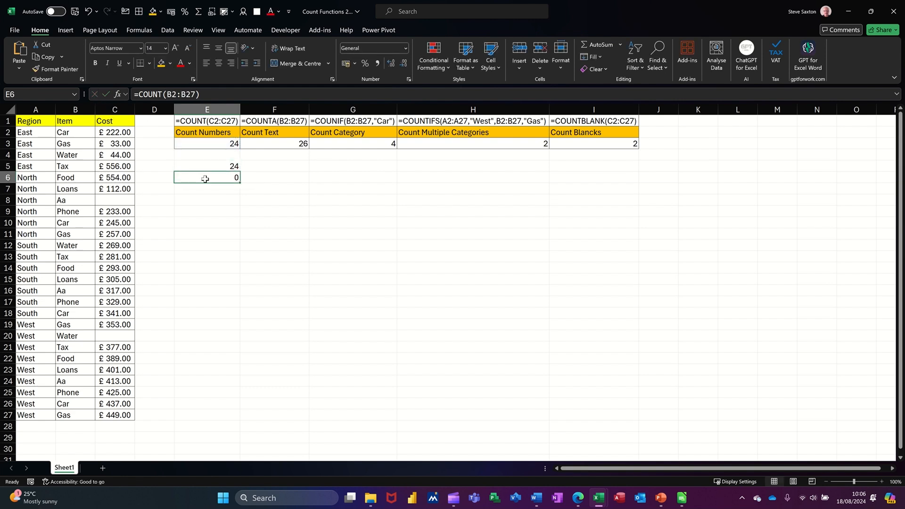
key(Delete)
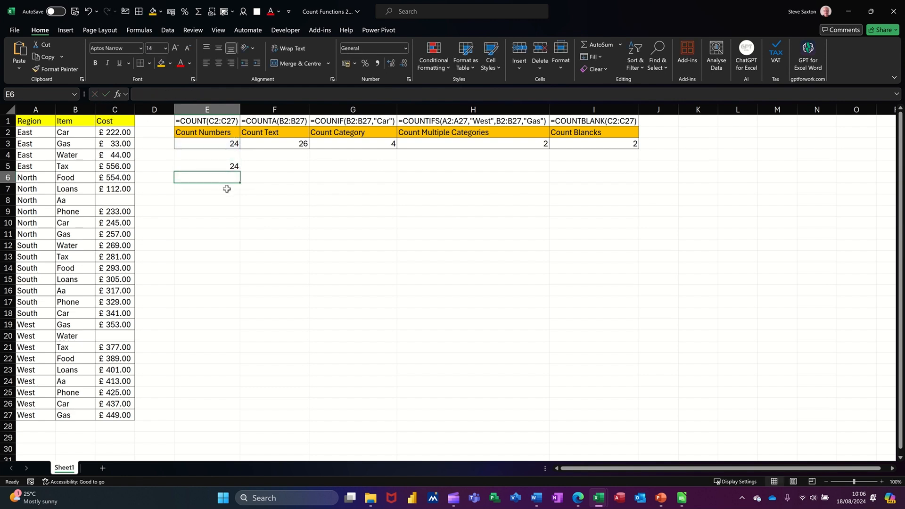
Enter =COUNTA(B2:B27) in cell F5 to count the text entries in the Item column
click(275, 167)
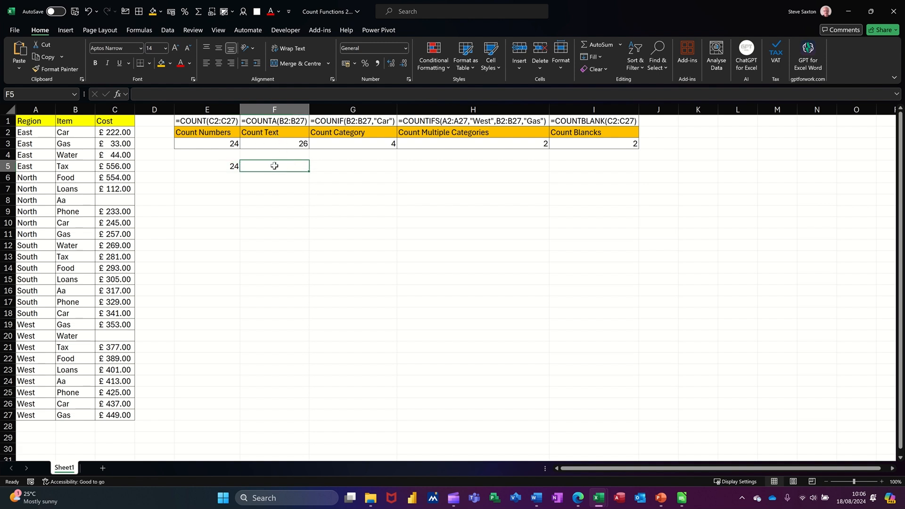
text(=)
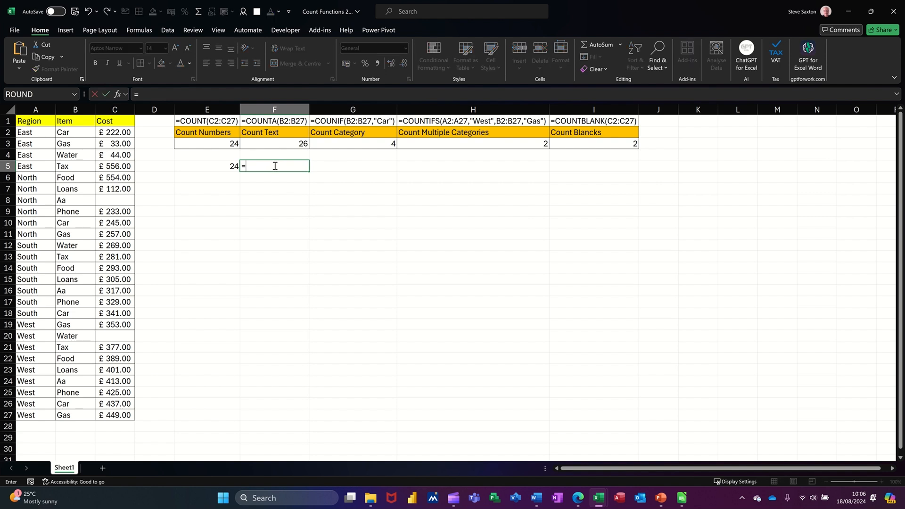
text(count)
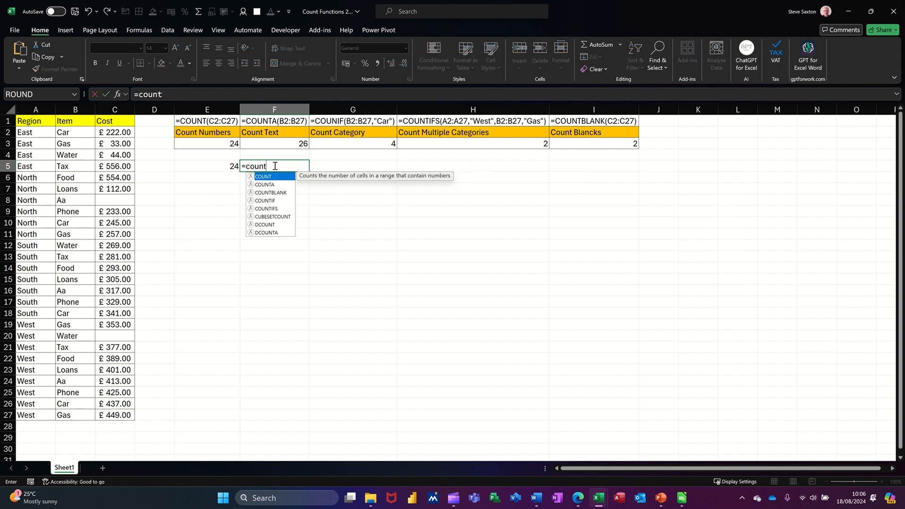
text(a)
key(Tab)
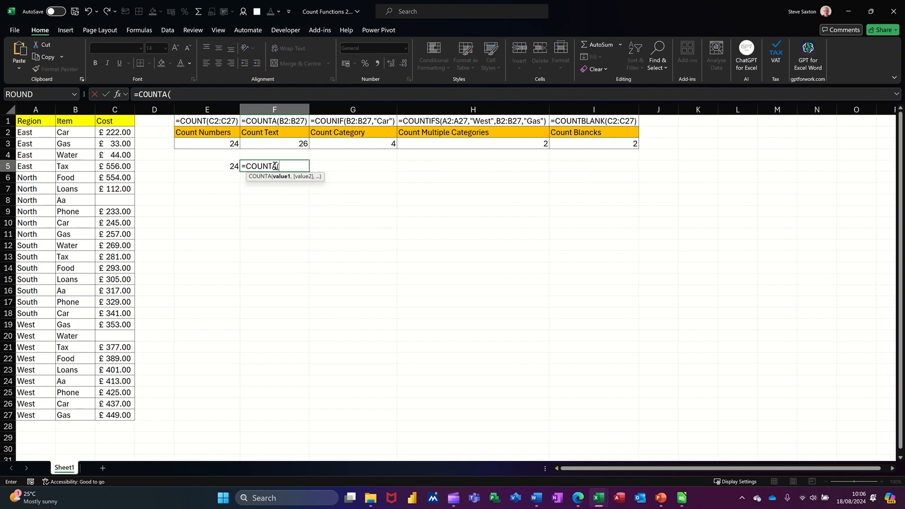
drag(75, 133, 70, 402)
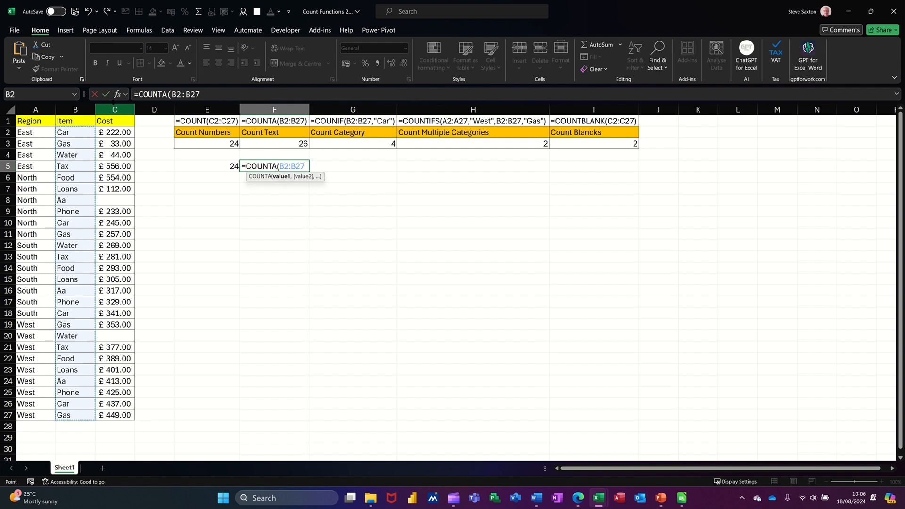
click(106, 96)
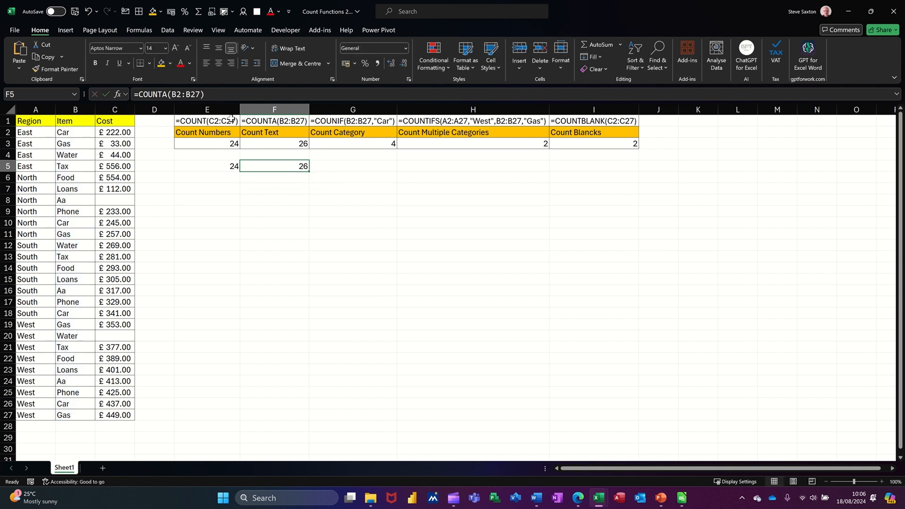
Enter =COUNTA(C2:C27) in cell F6 to count the non-blank cells in the Cost column
click(272, 178)
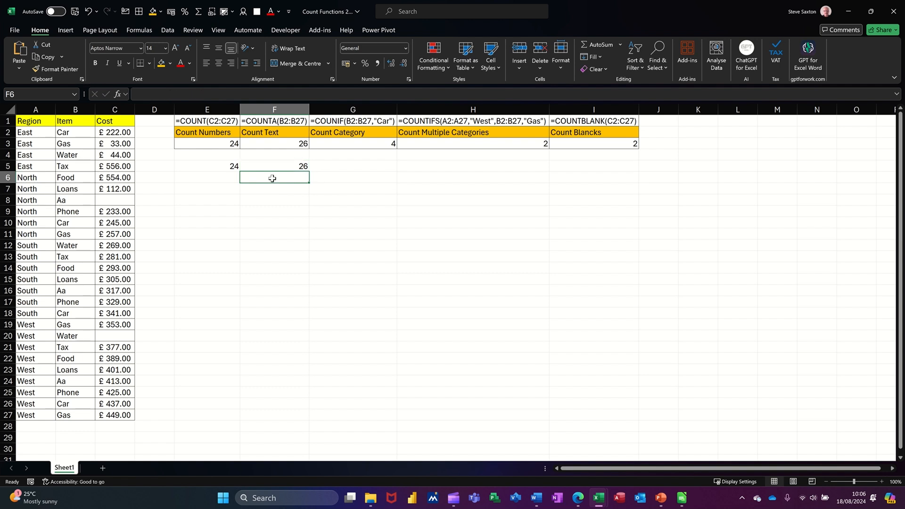
text(=cou)
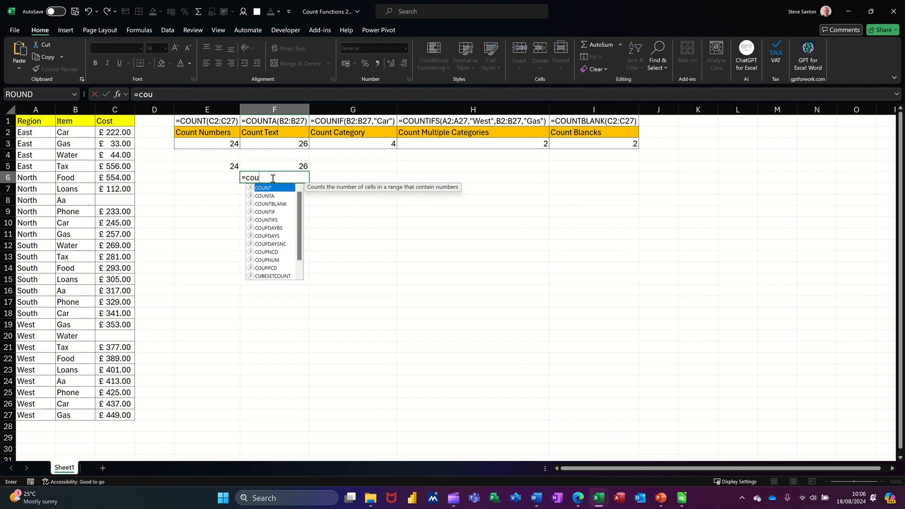
text(nta)
key(Tab)
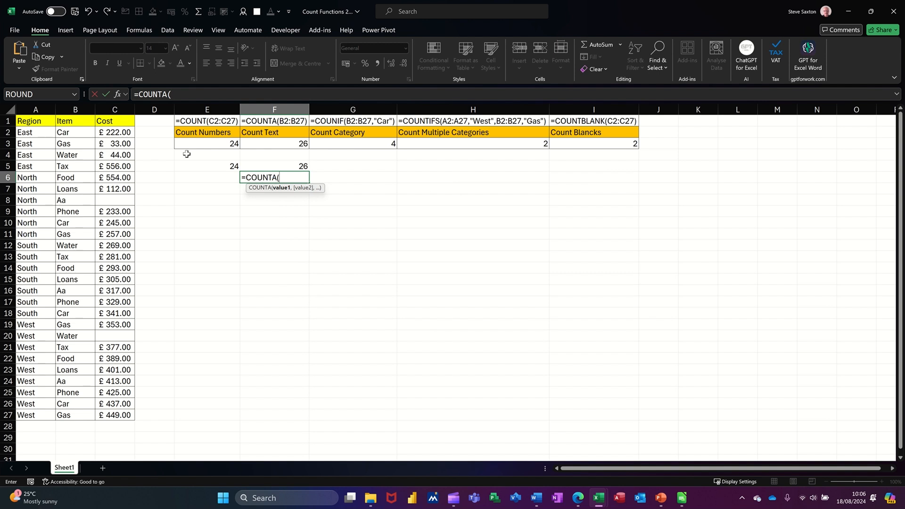
drag(118, 134, 107, 413)
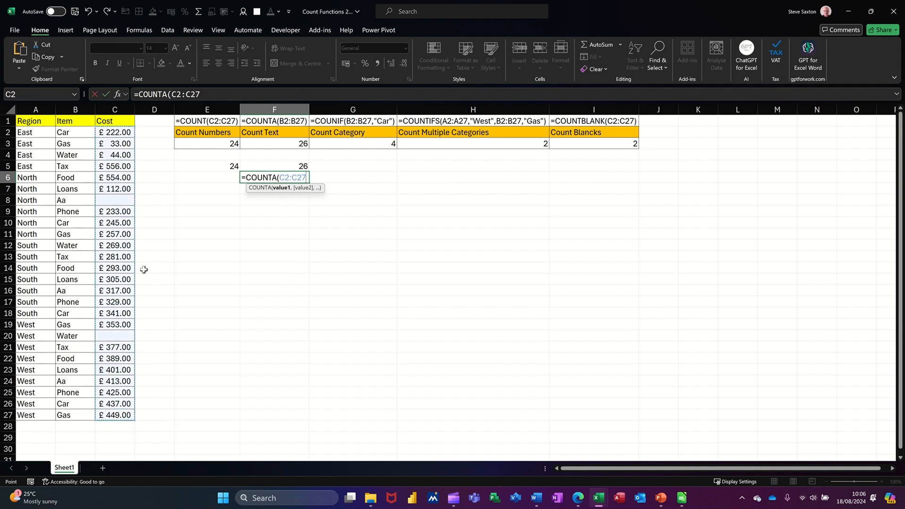
click(106, 94)
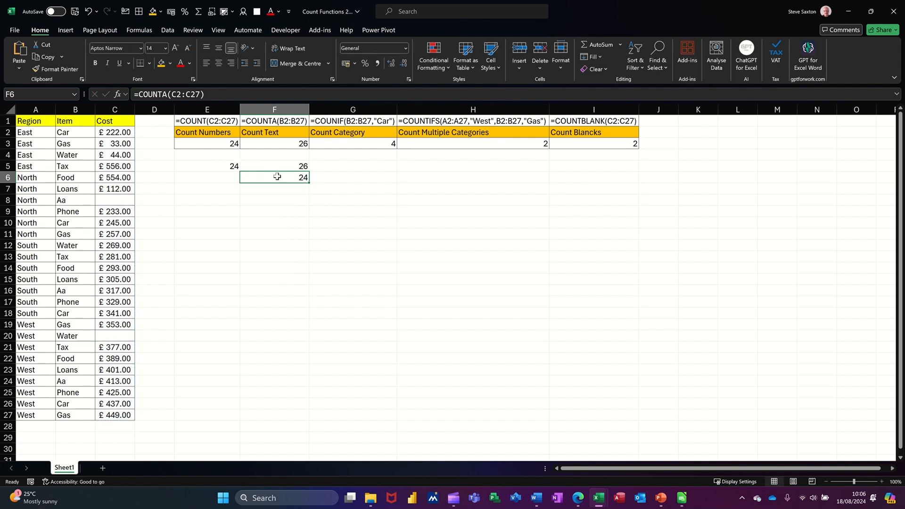
Fill the blank Cost cells C8 and C20 with the text "as"
click(133, 202)
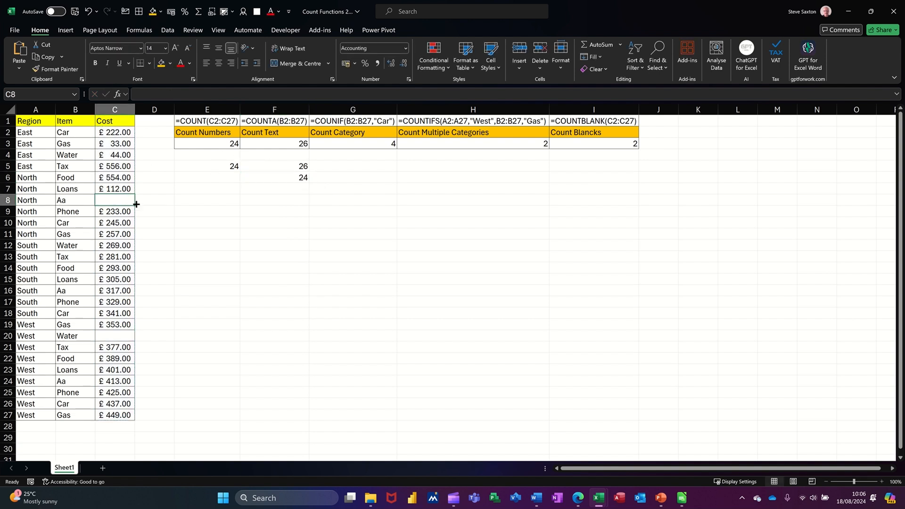
text(as)
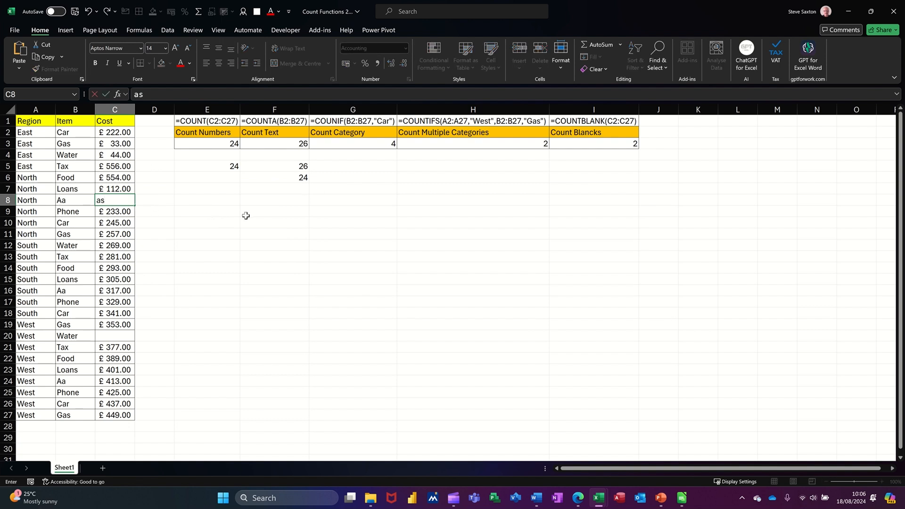
click(244, 212)
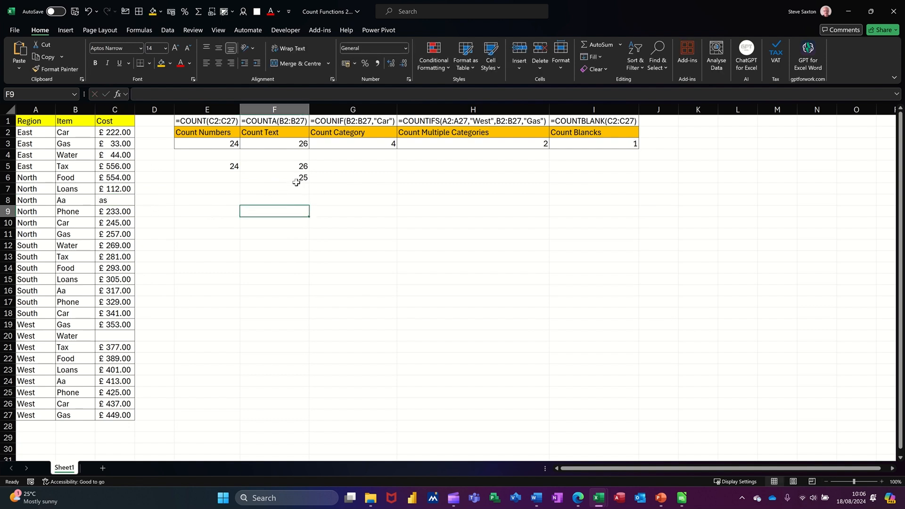
click(126, 334)
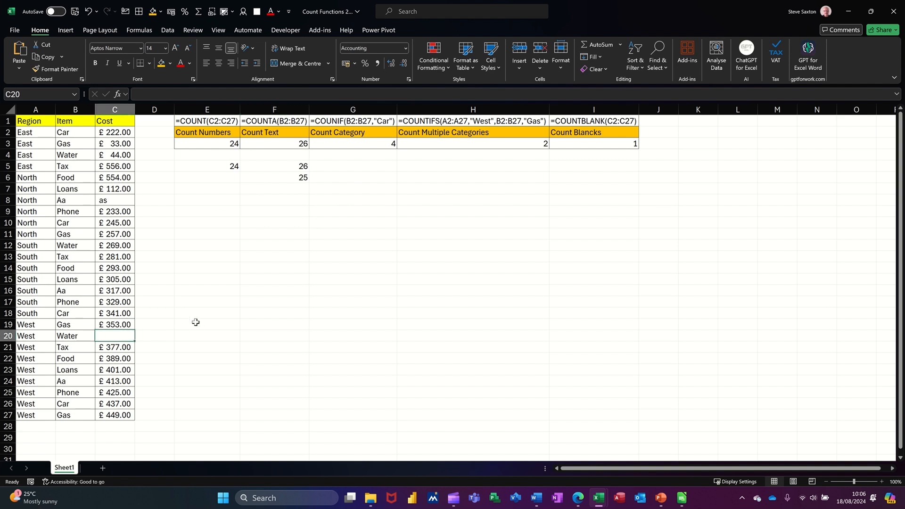
text(as)
click(228, 304)
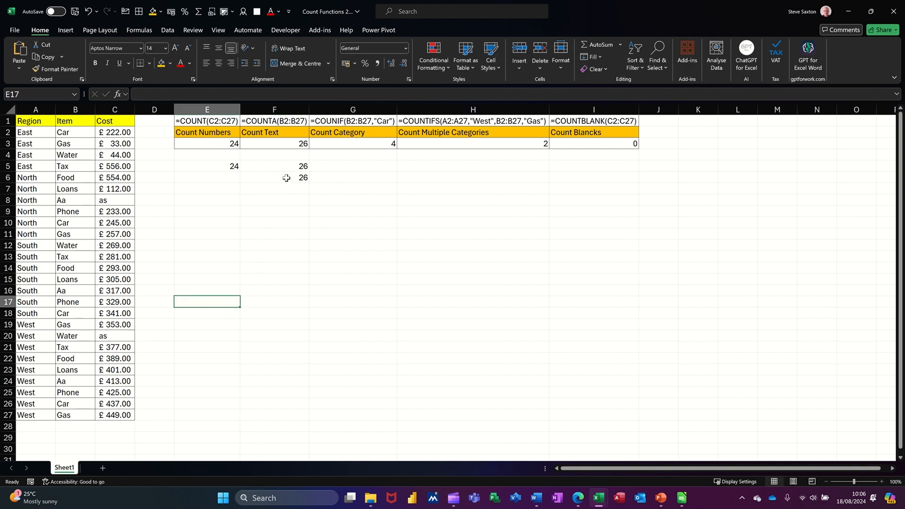
Clear the "as" text from Cost cells C8 and C20 so both are blank again
click(116, 201)
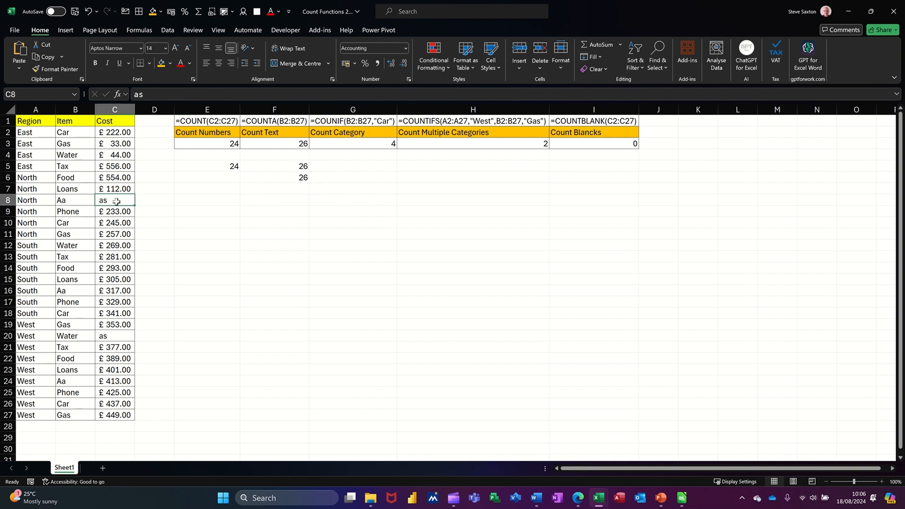
key(Delete)
click(108, 336)
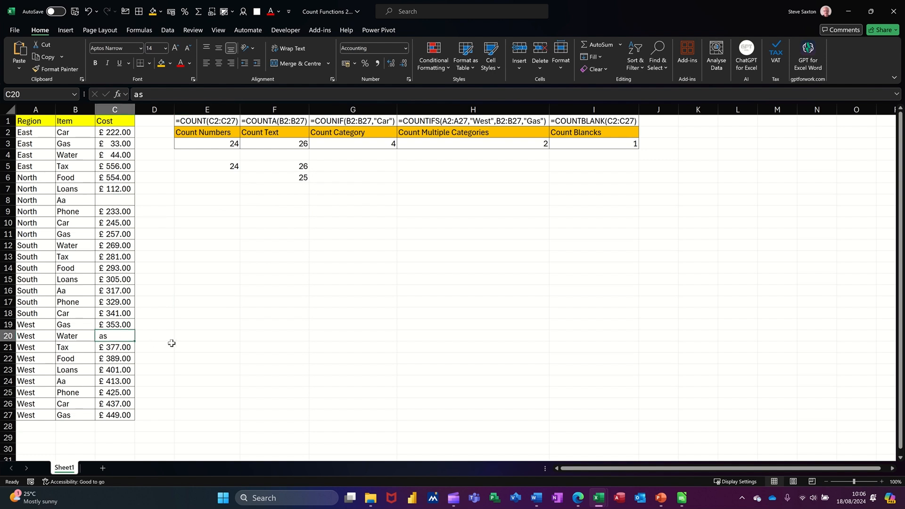
key(Delete)
click(199, 258)
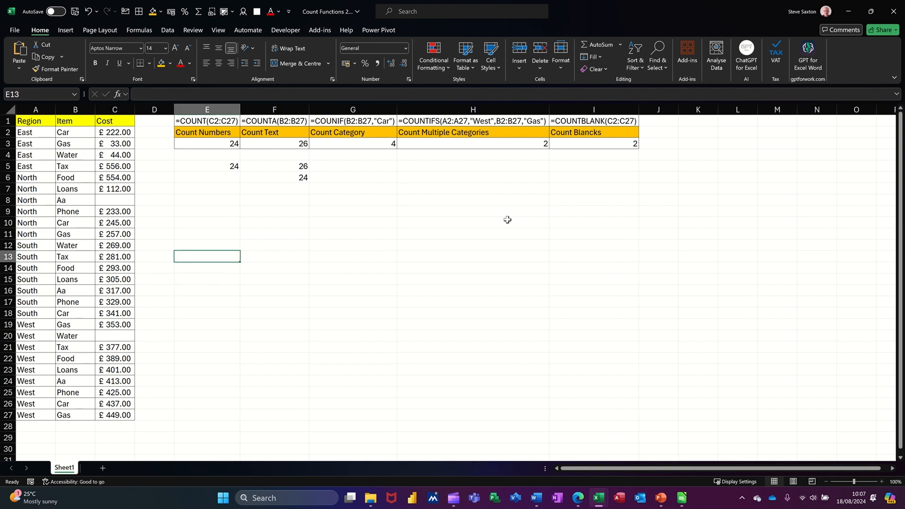
Enter =COUNTIF(B2:B27,"Car") in cell G5 to count the Car entries in the Item column
click(620, 44)
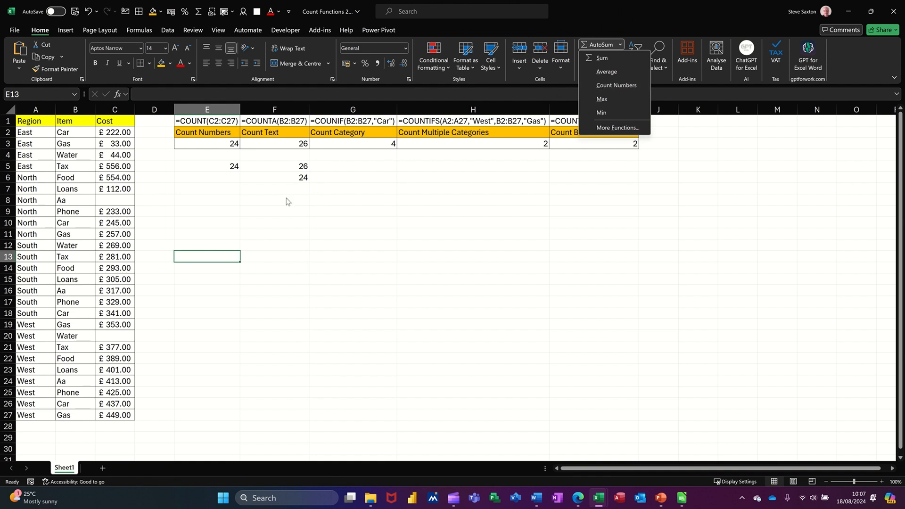
click(346, 167)
click(345, 167)
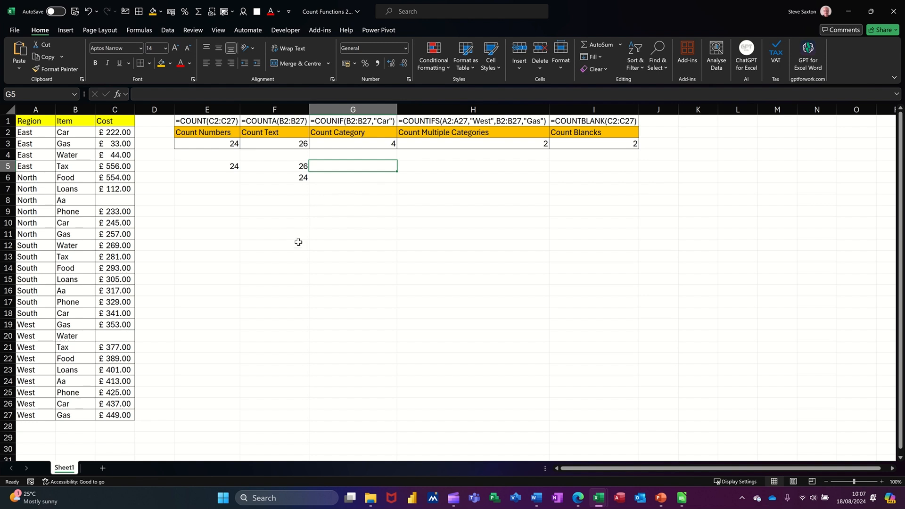
text(=c)
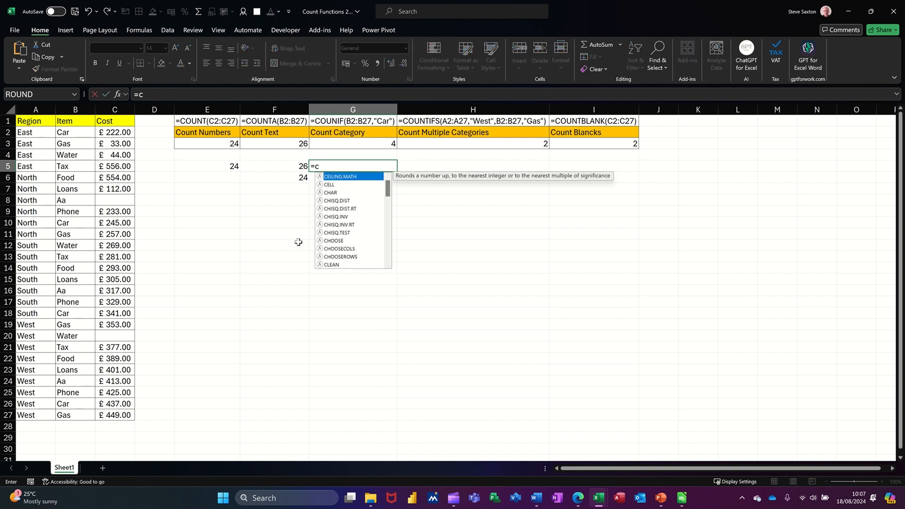
text(ountif)
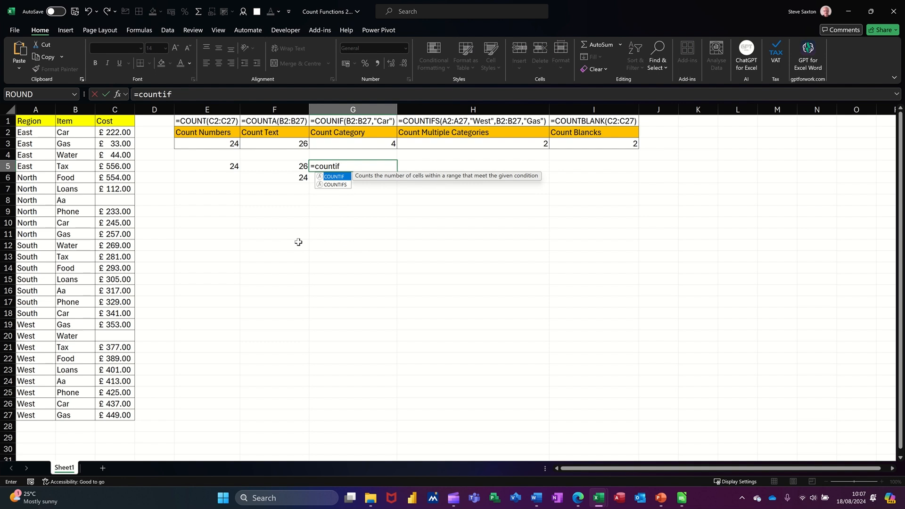
key(Tab)
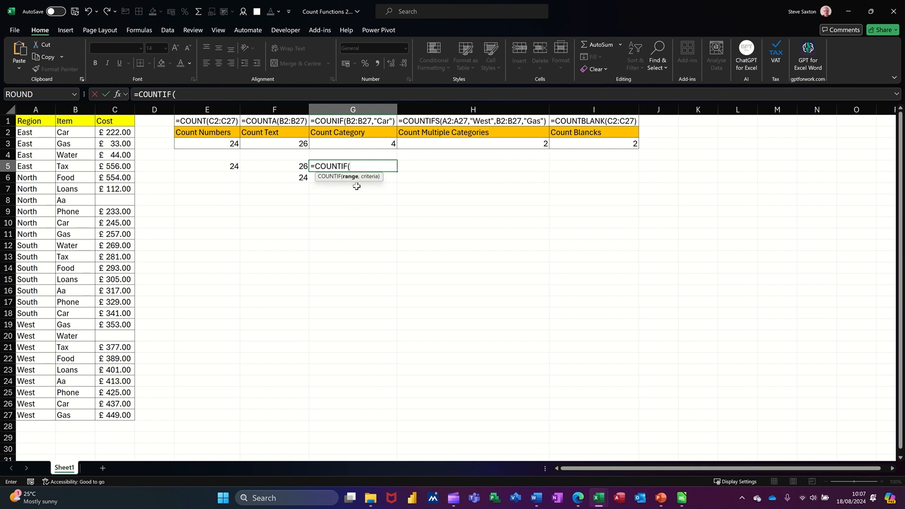
drag(68, 133, 72, 414)
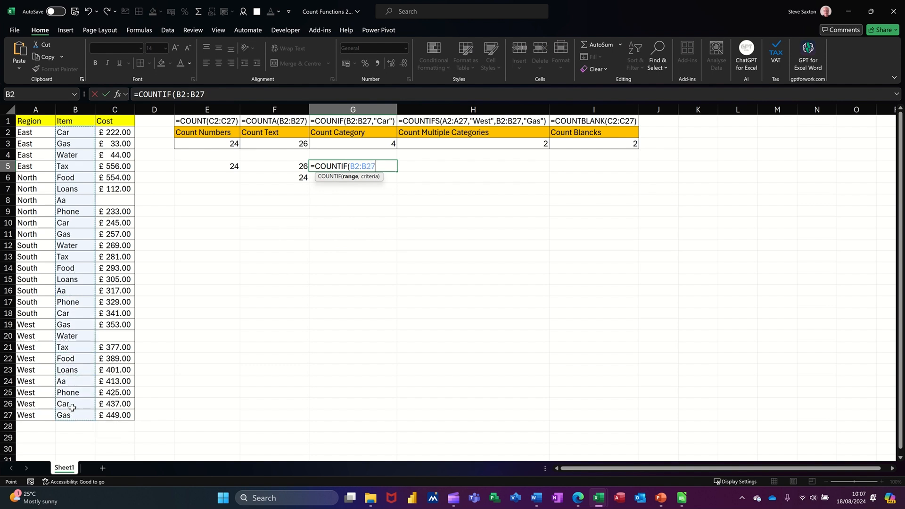
text(,"C)
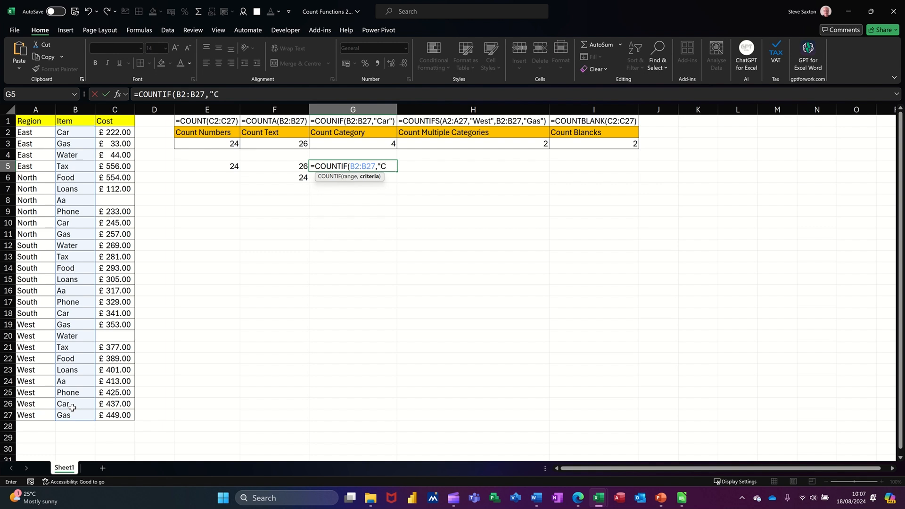
text(ar"))
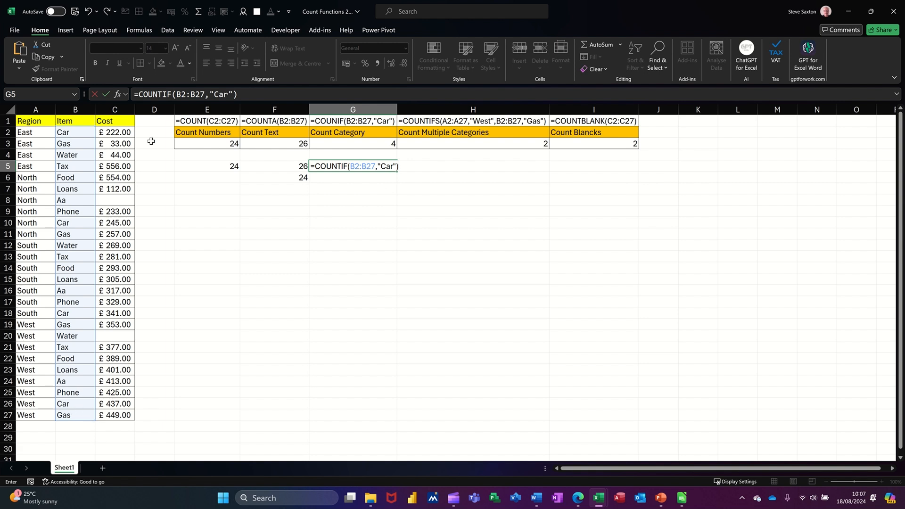
click(106, 94)
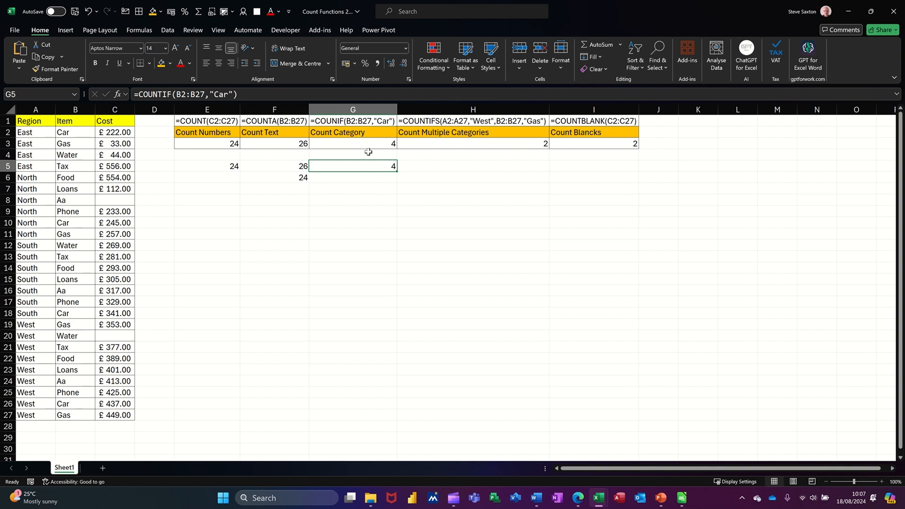
Add list data validation with the source Car, Tax, Gas to cell G4 and fill the cell orange
click(369, 154)
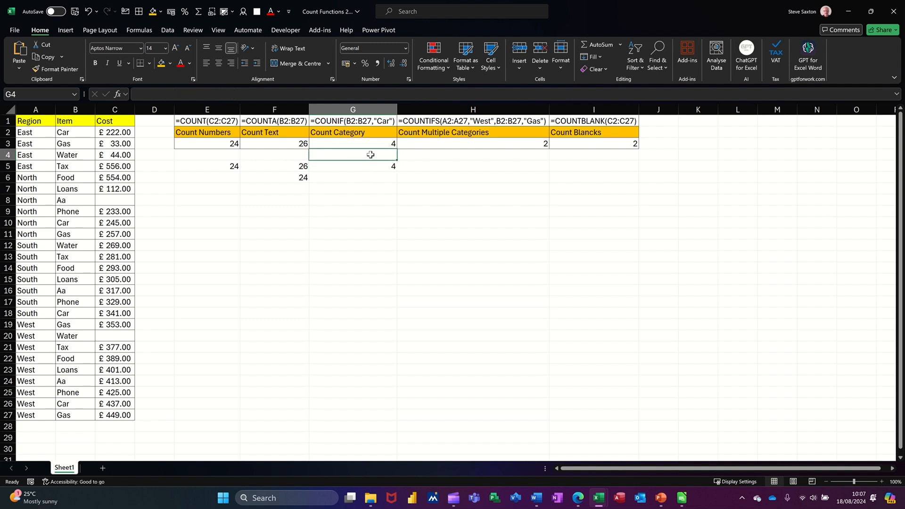
click(171, 32)
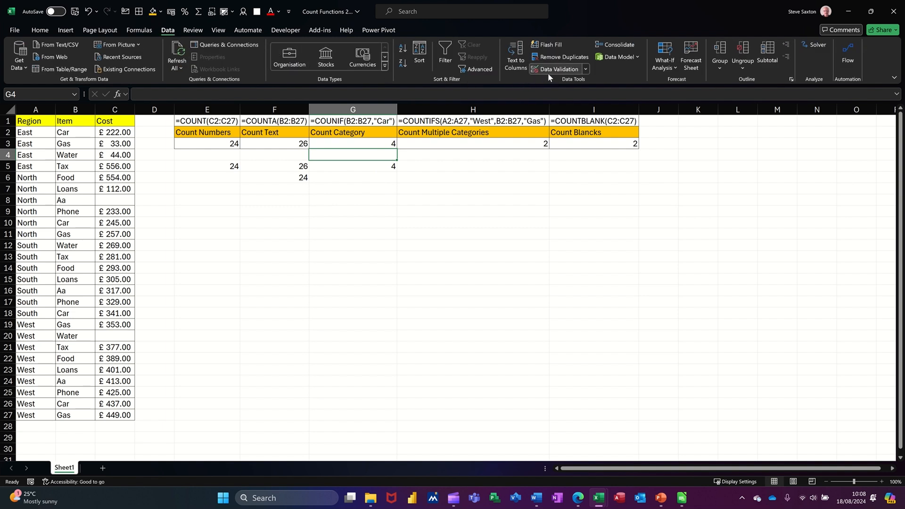
click(548, 72)
click(404, 271)
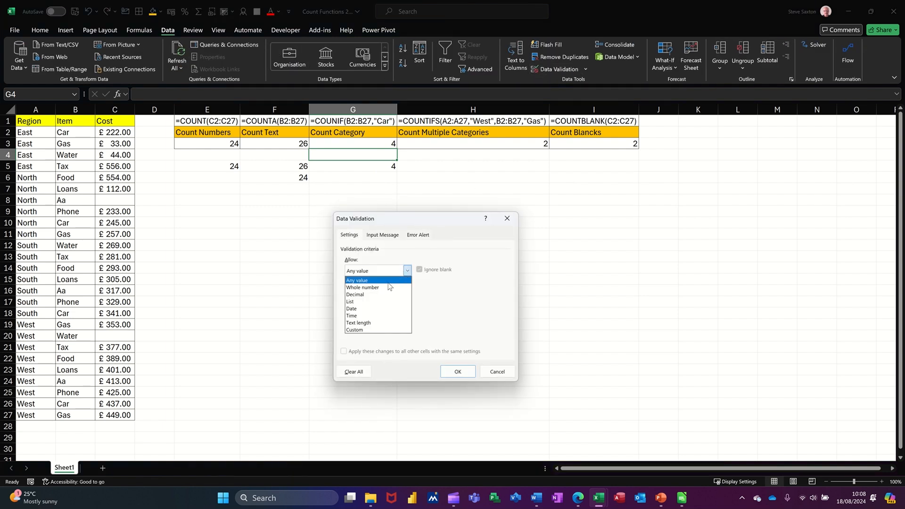
click(365, 299)
click(369, 316)
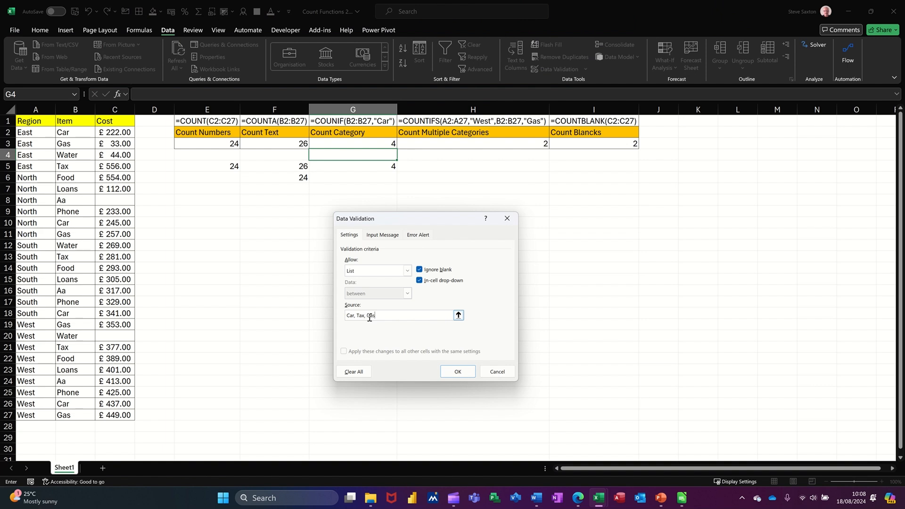
click(447, 372)
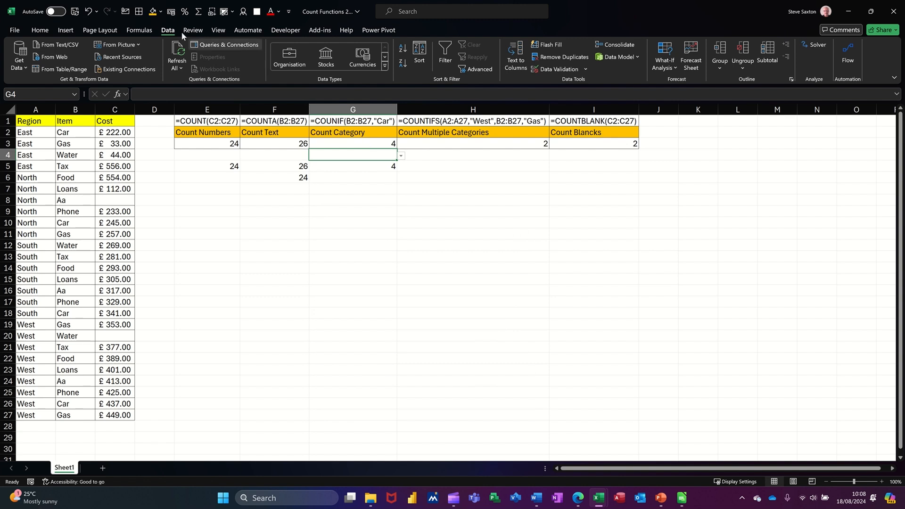
click(152, 12)
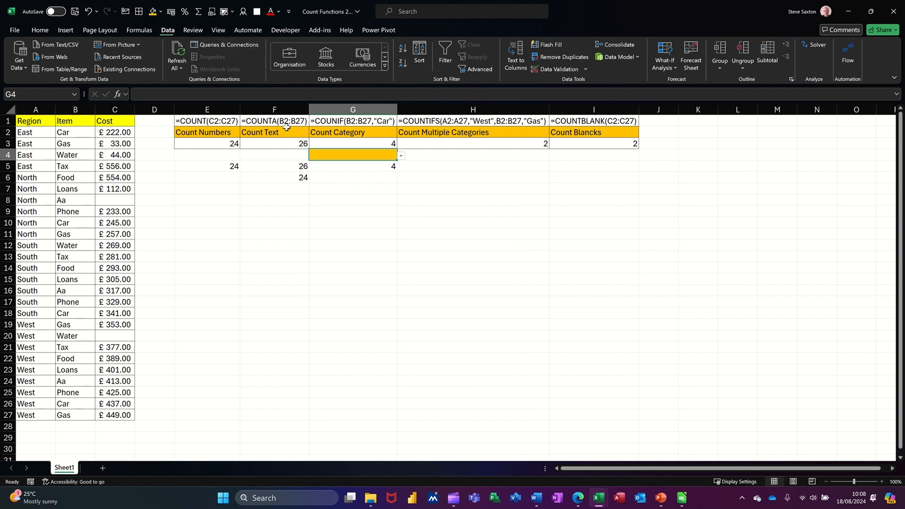
Choose Tax in cell G4 and replace the "Car" criterion in G5's COUNTIF formula with a reference to G4
click(401, 156)
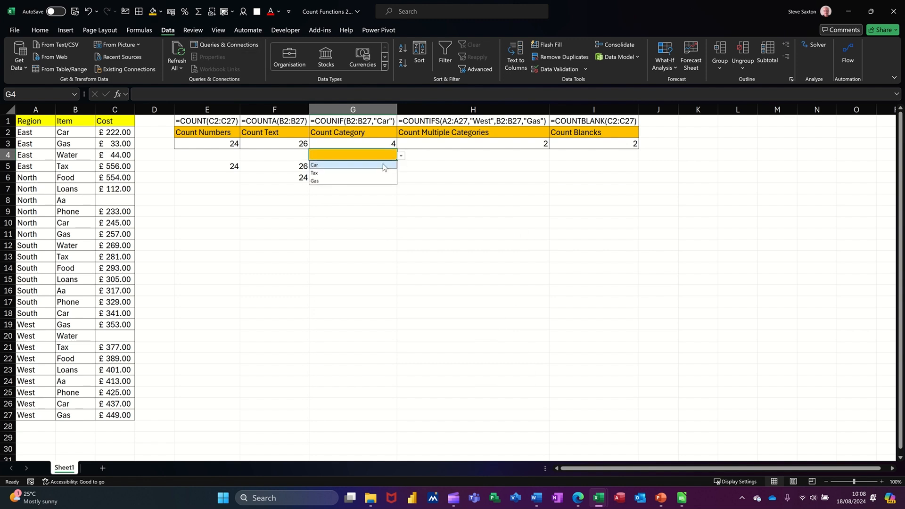
click(357, 174)
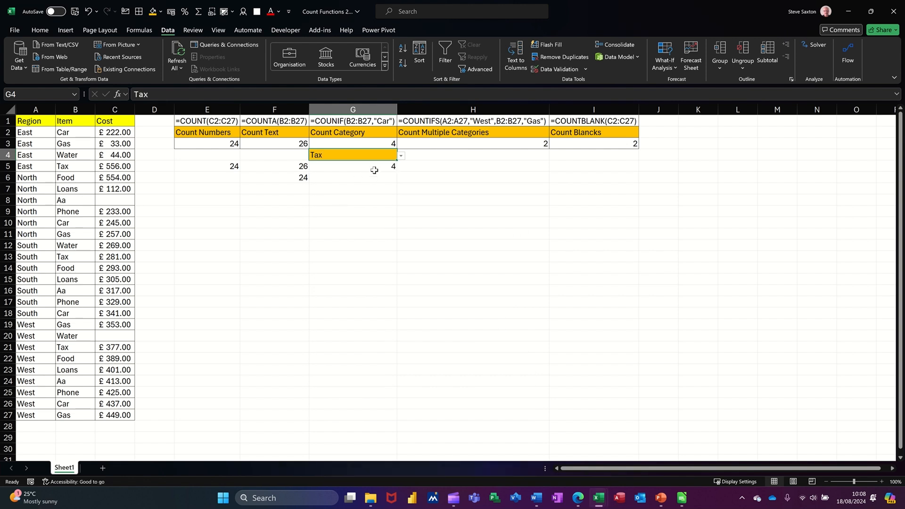
click(374, 170)
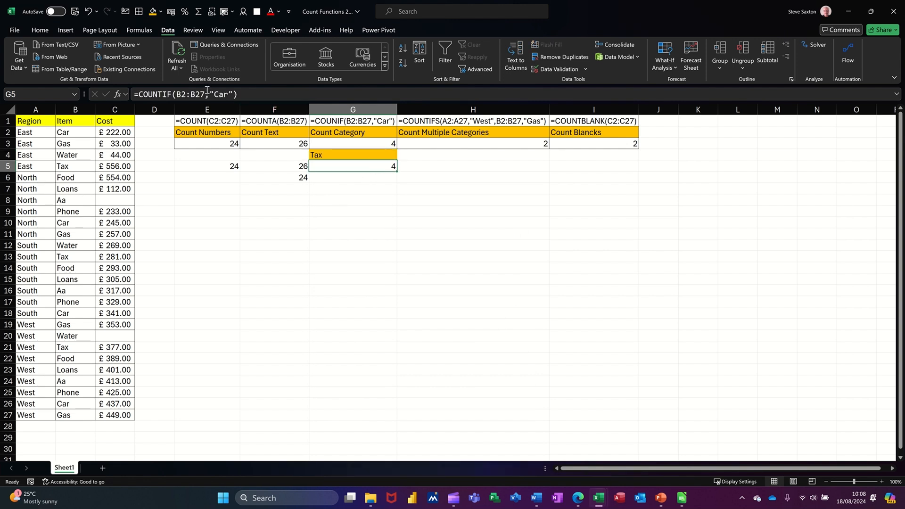
drag(210, 94, 342, 152)
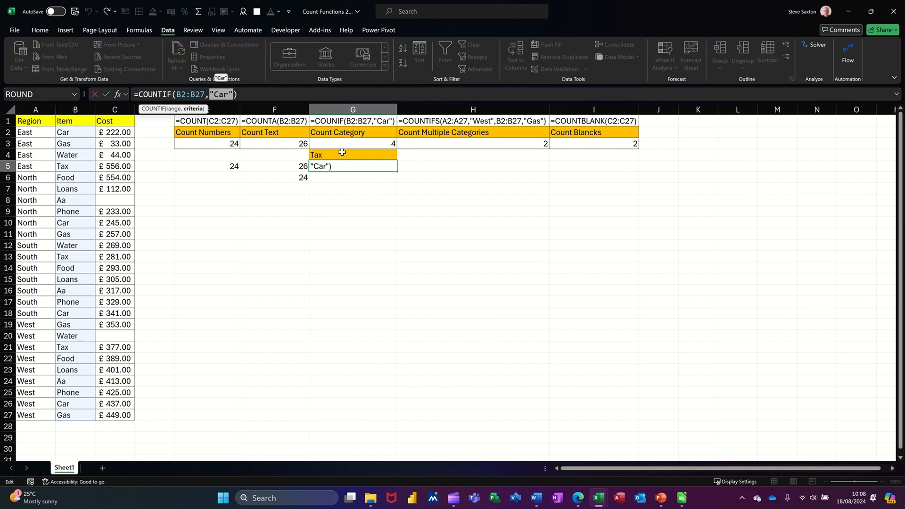
click(342, 152)
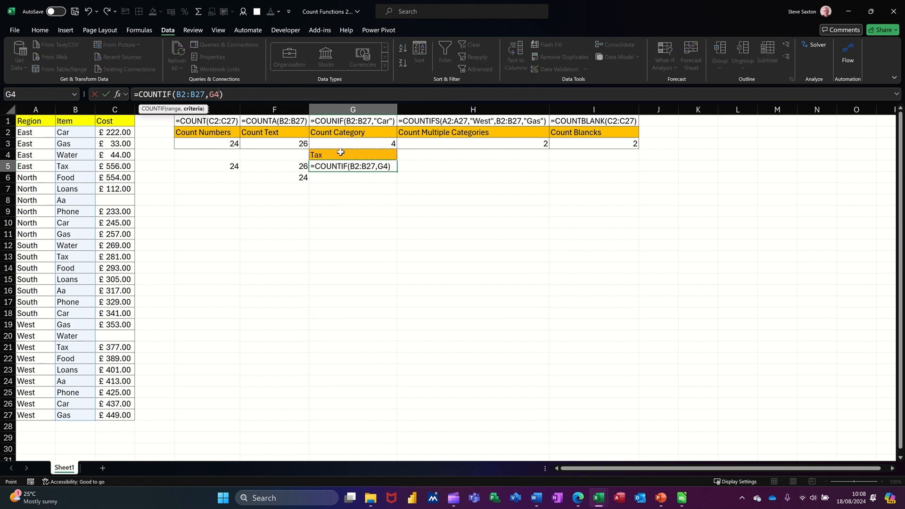
click(107, 94)
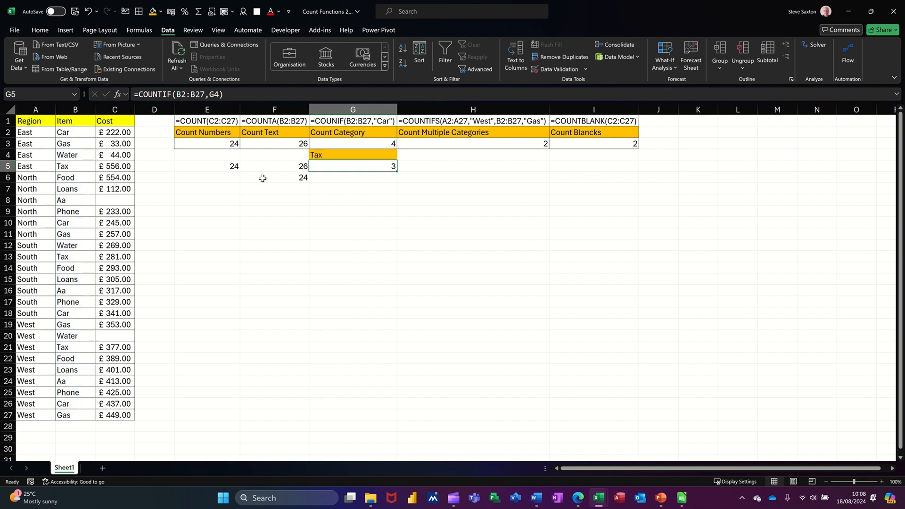
Switch the drop-down selection in G4 to Car and select the COUNTIF cell G5
click(371, 157)
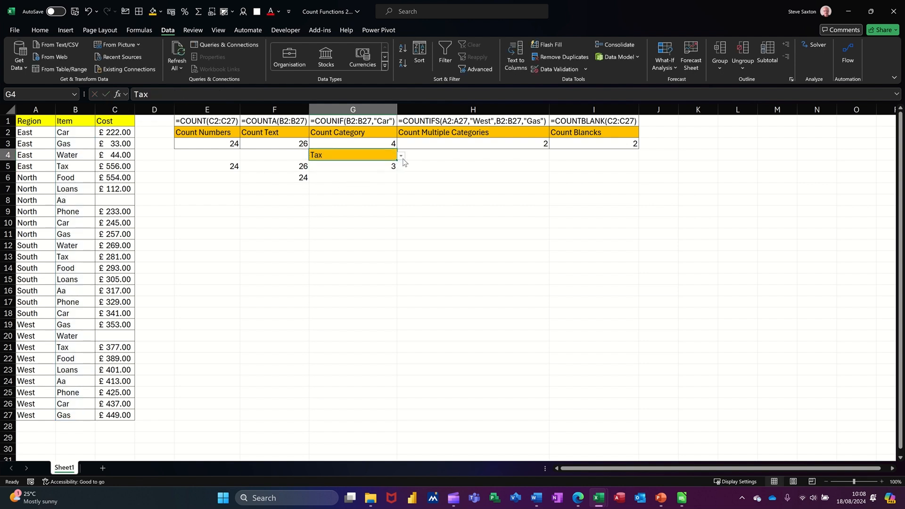
click(402, 157)
click(378, 163)
click(359, 165)
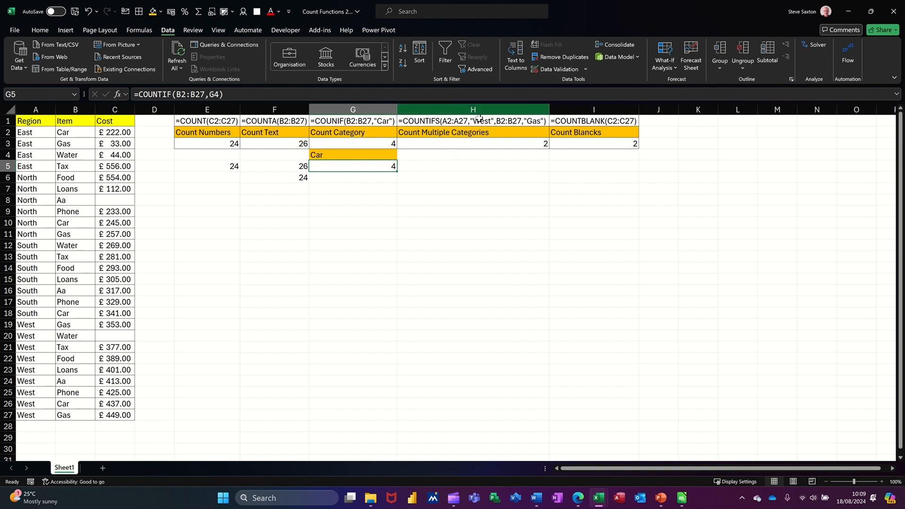
Enter =COUNTIFS(A2:A27,"West",B2:B27,"Gas") in cell H4 to count the Gas items in the West region
click(447, 156)
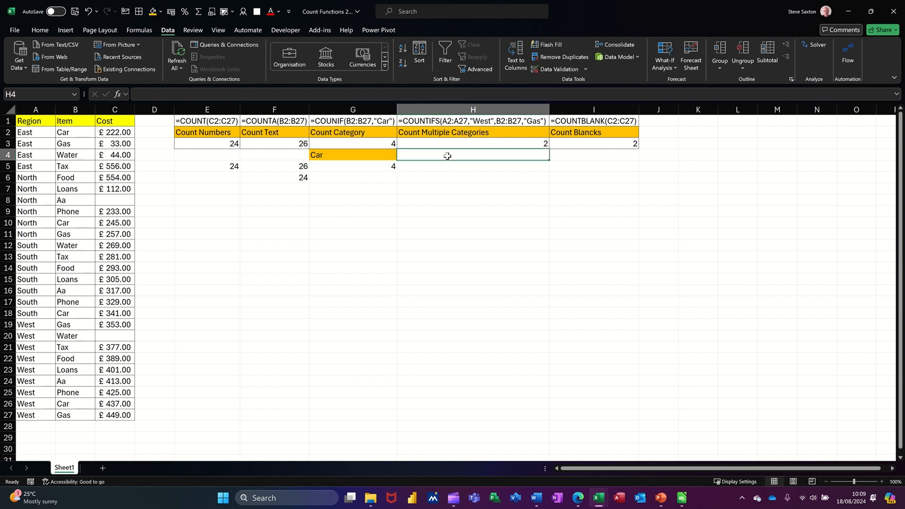
text(=co)
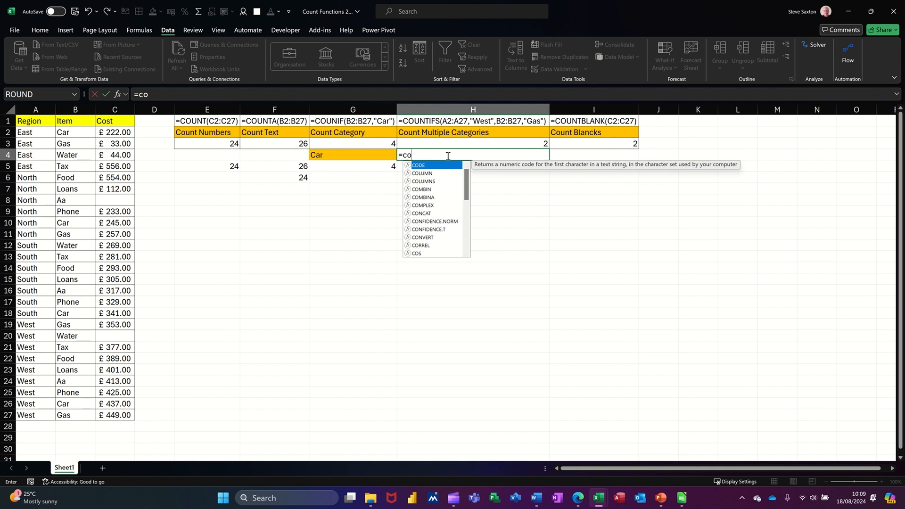
text(unifs()
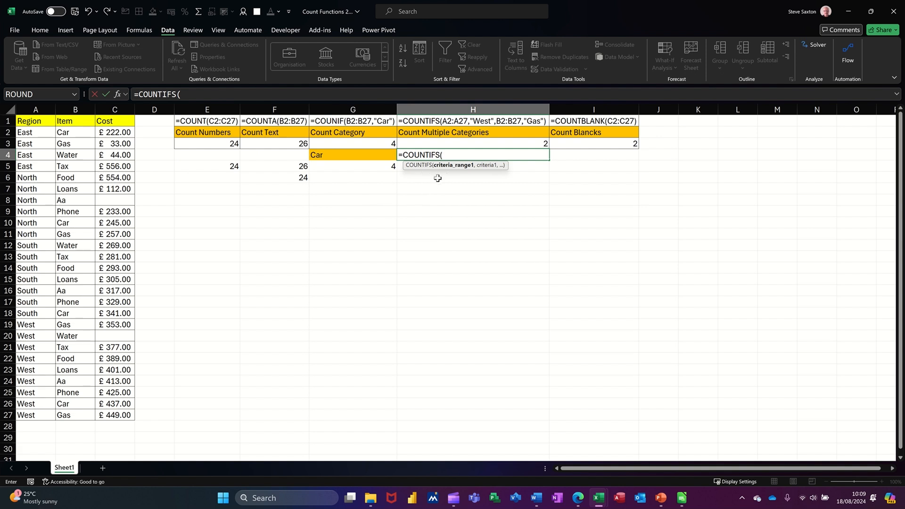
drag(28, 133, 40, 411)
text(,)
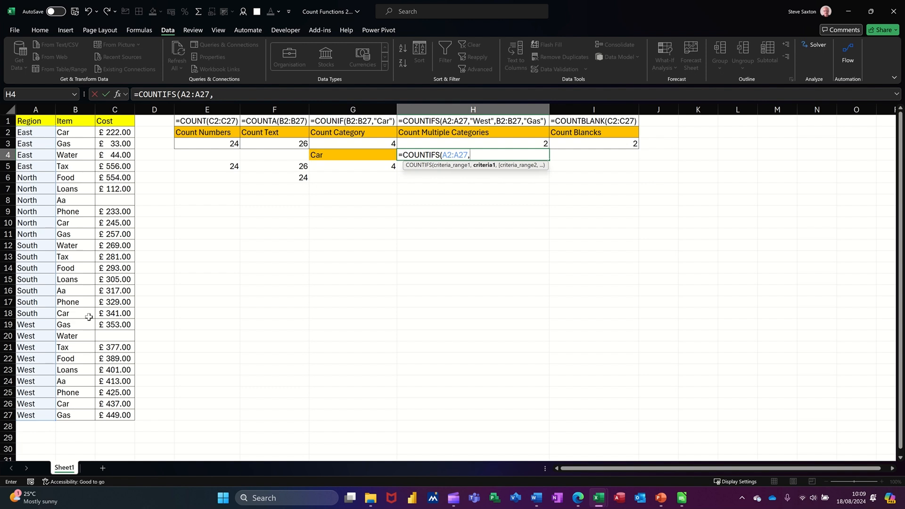
text("West",)
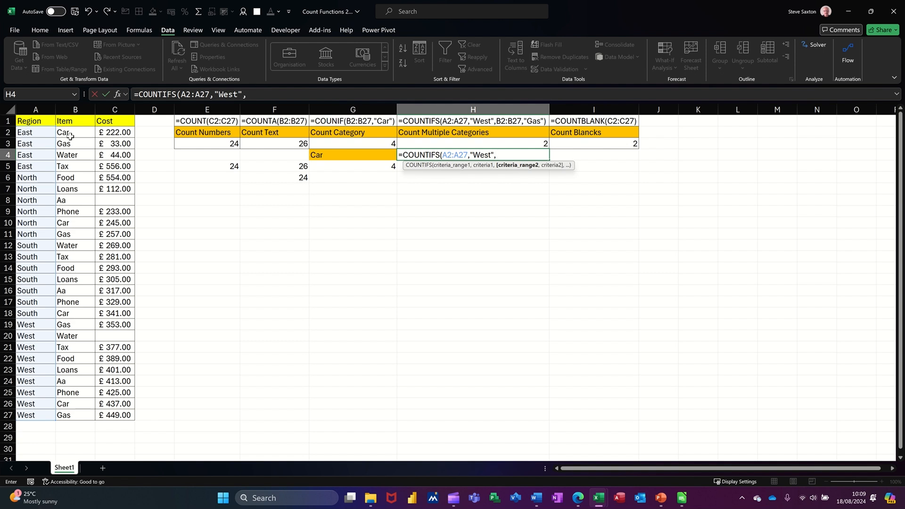
drag(70, 136, 71, 415)
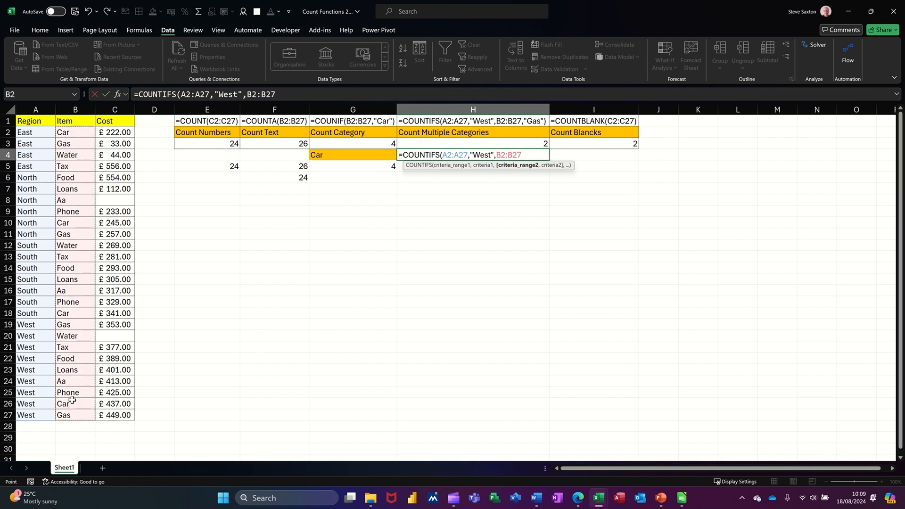
text(,)
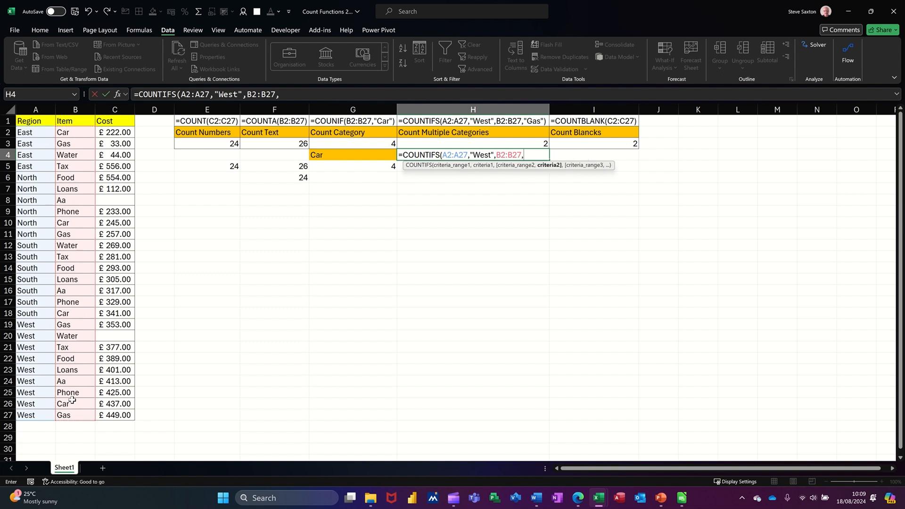
text("Gas"))
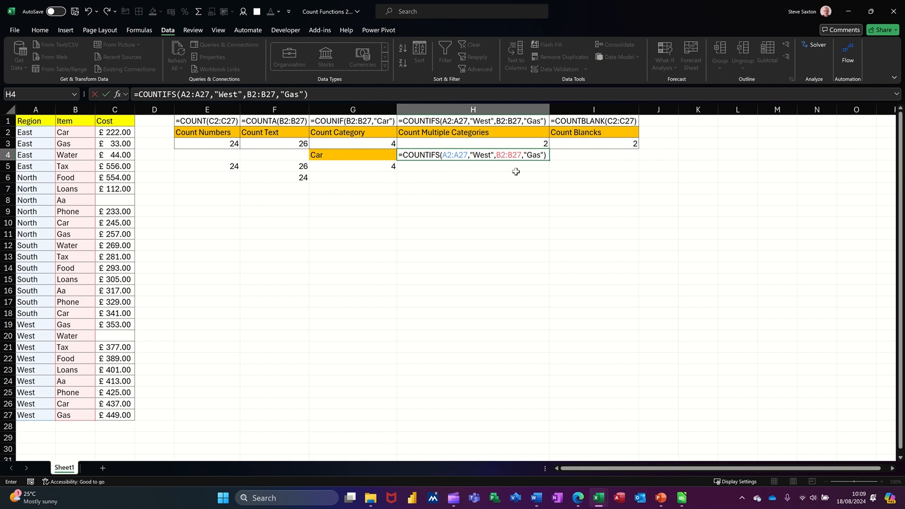
click(109, 95)
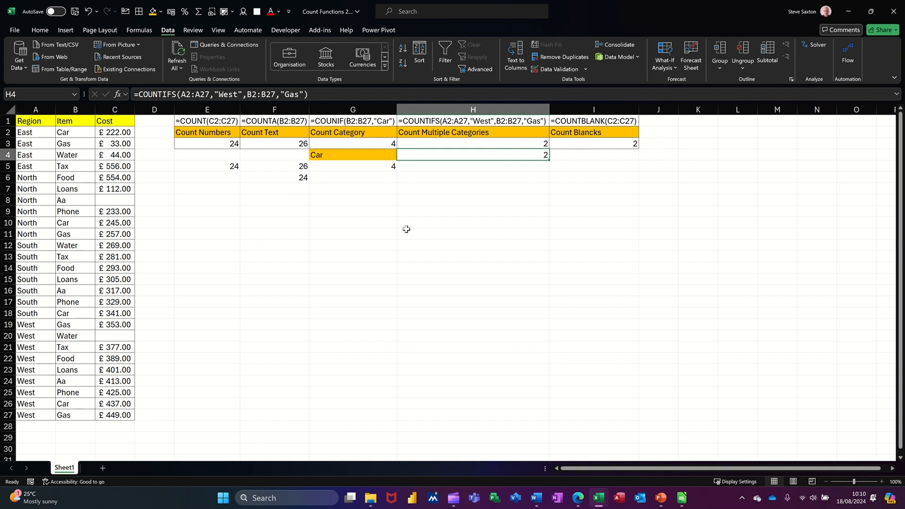
Enter =COUNTBLANK(C2:C27) in cell I4 to count the blank cells in the Cost column
click(583, 156)
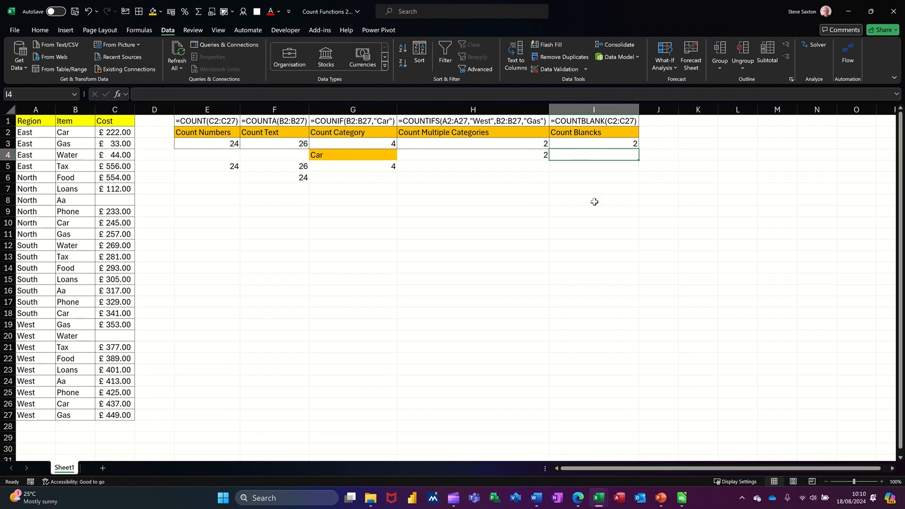
text(=cou)
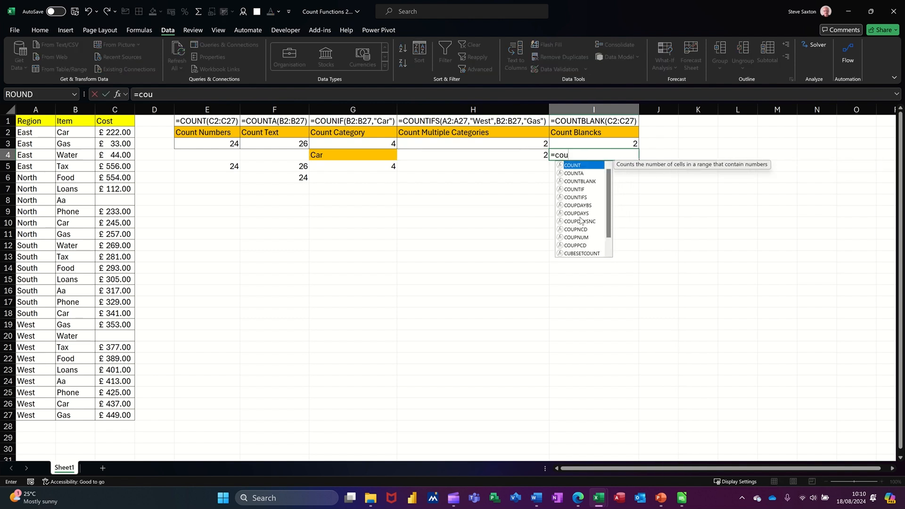
text(ntblank)
key(Tab)
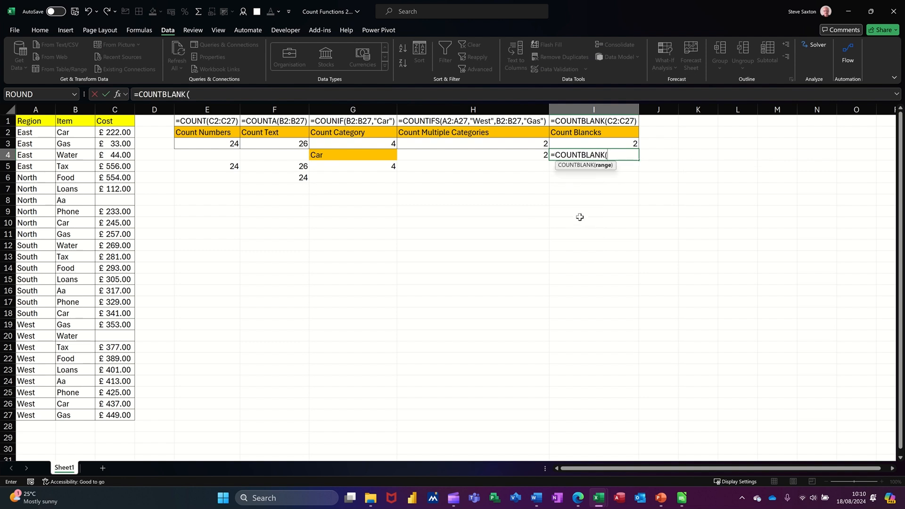
click(115, 133)
drag(114, 170, 113, 411)
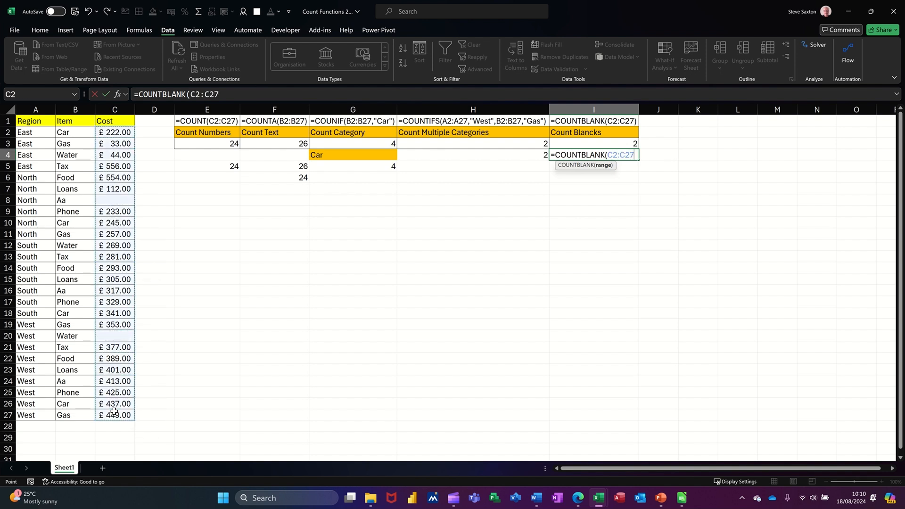
click(106, 94)
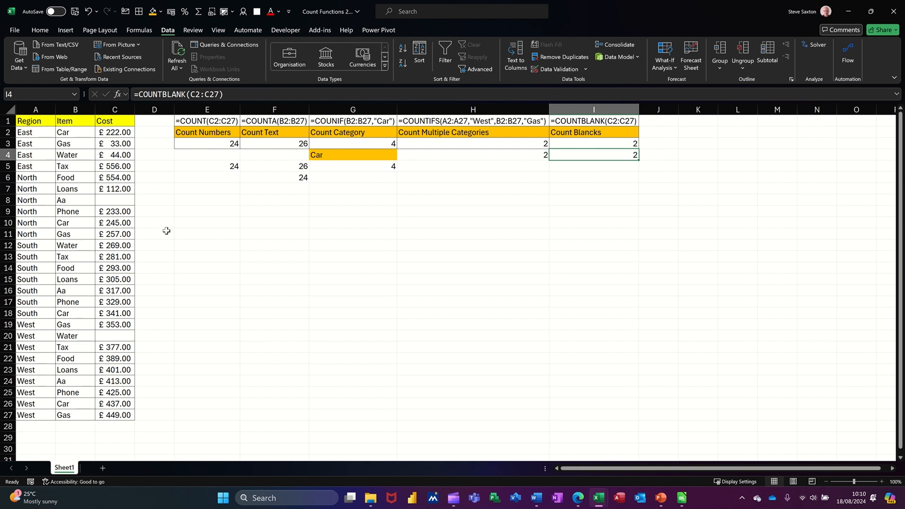
Delete the cost of the North region's Gas item in cell C11
click(126, 235)
key(Delete)
click(269, 257)
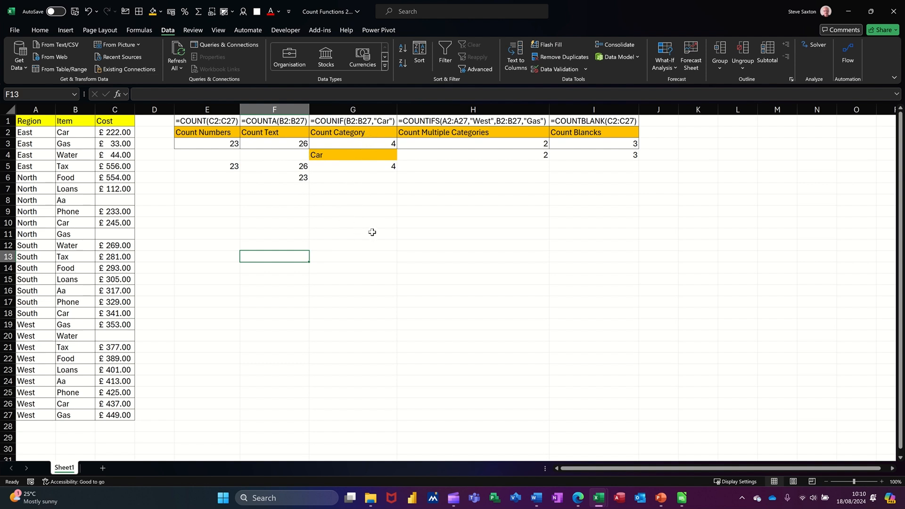
Enter =COUNTIF(C2:C27,">300") in cell G8 to count the costs greater than 300
click(339, 201)
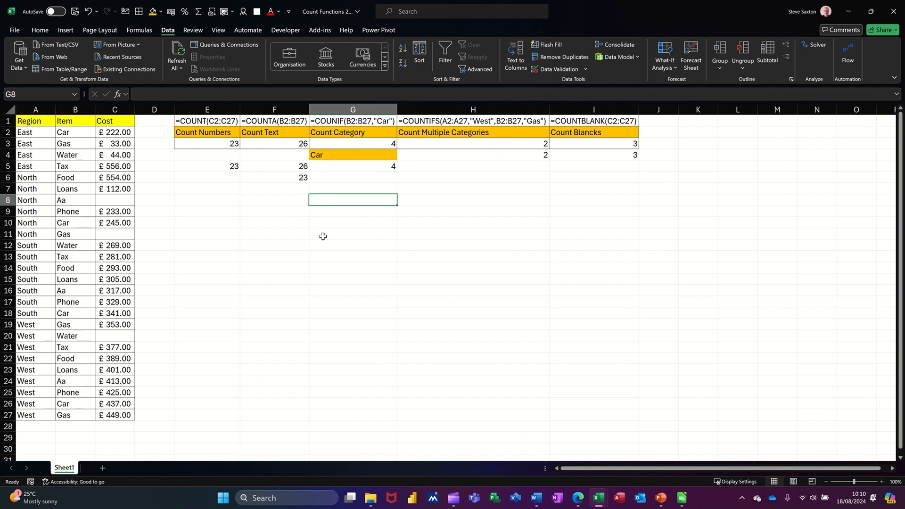
text(=co)
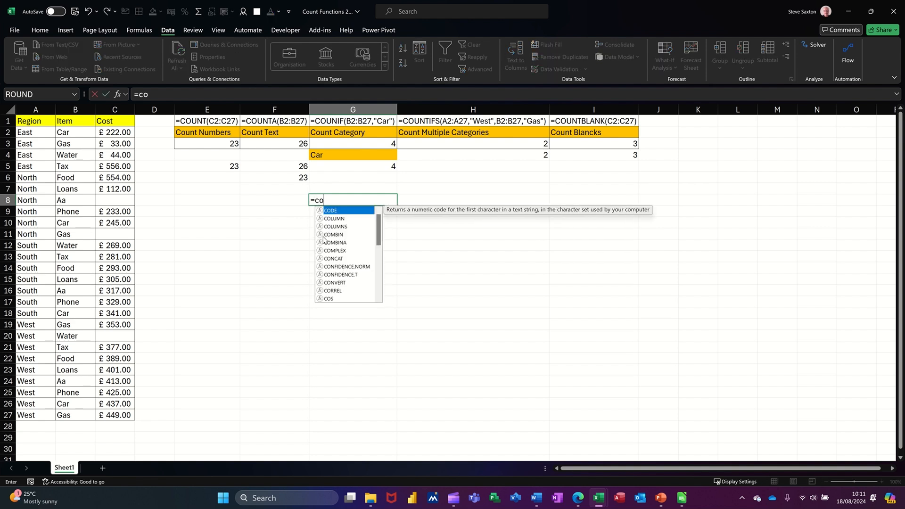
text(unti)
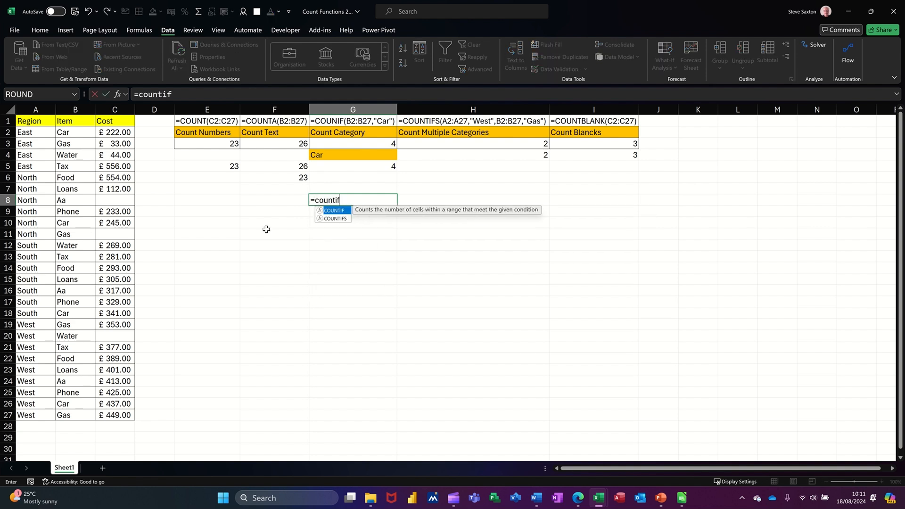
text(f)
key(Tab)
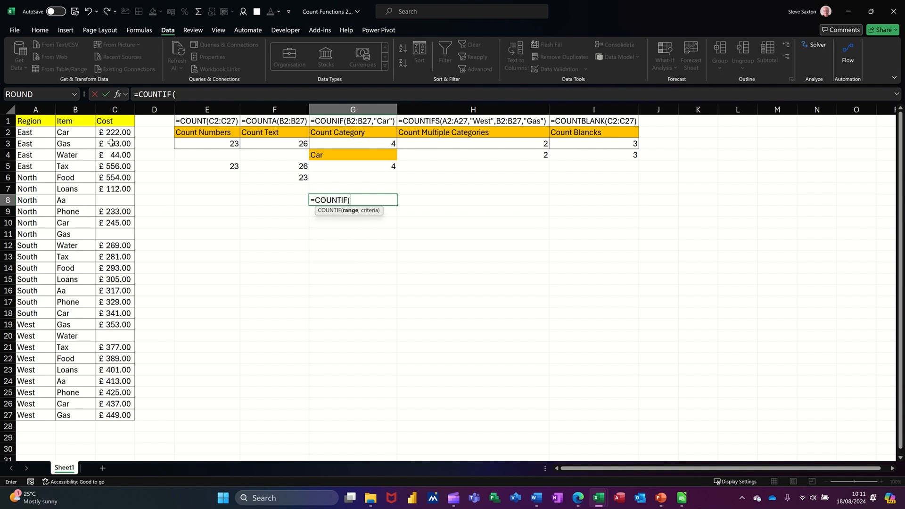
drag(113, 134, 138, 416)
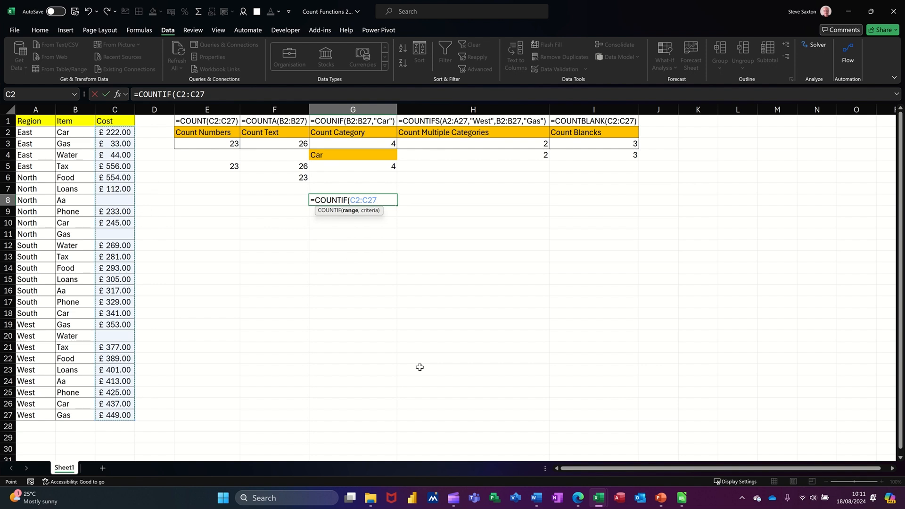
text(,)
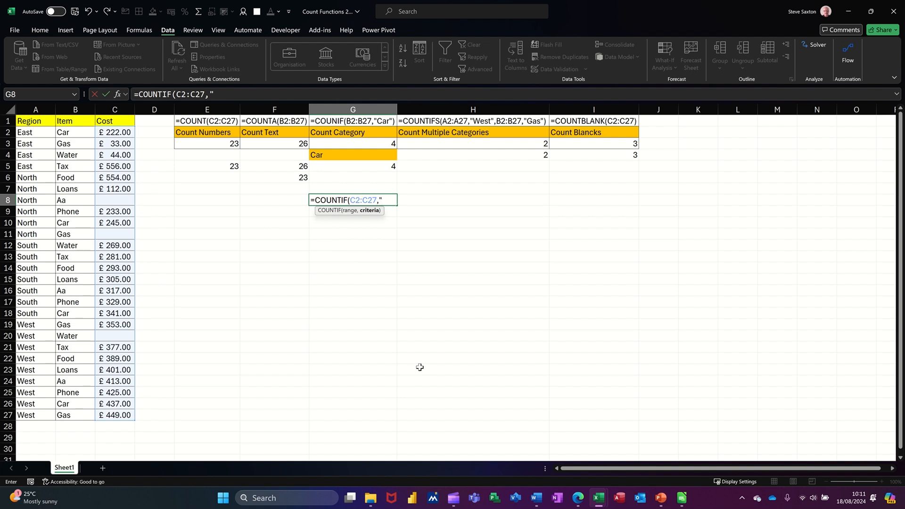
text(">300"))
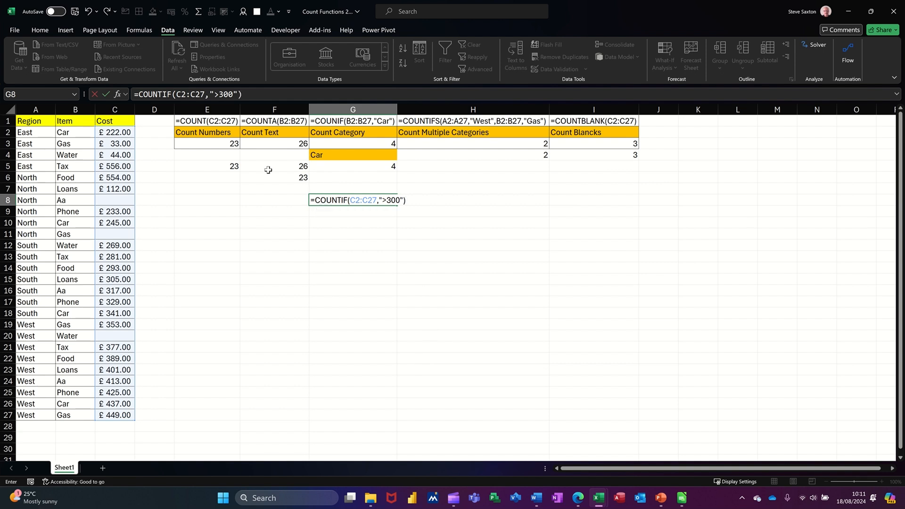
click(105, 94)
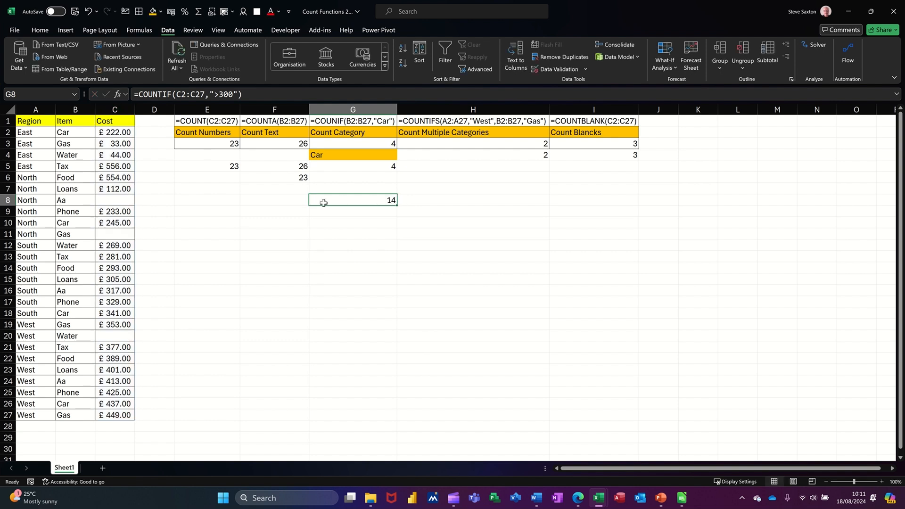